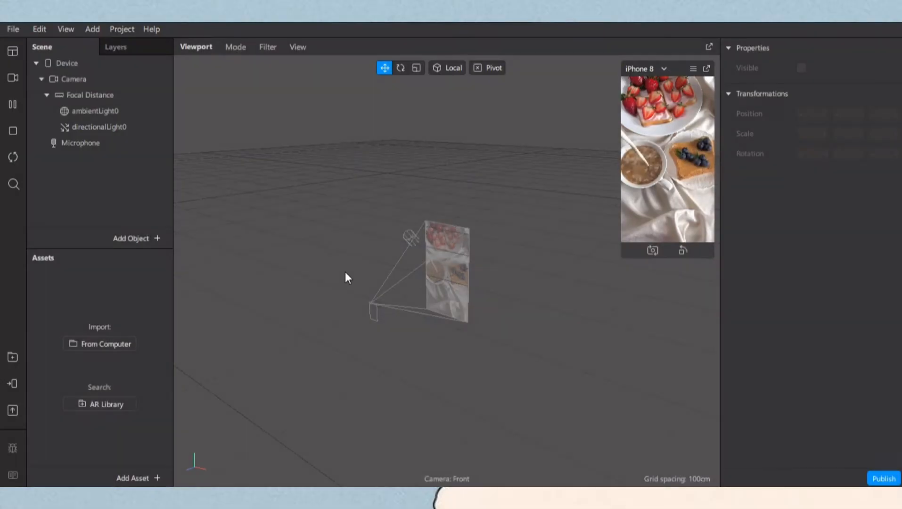
# Add a canvas to the scene and insert a 2D text object inside it.
pyautogui.click(156, 239)
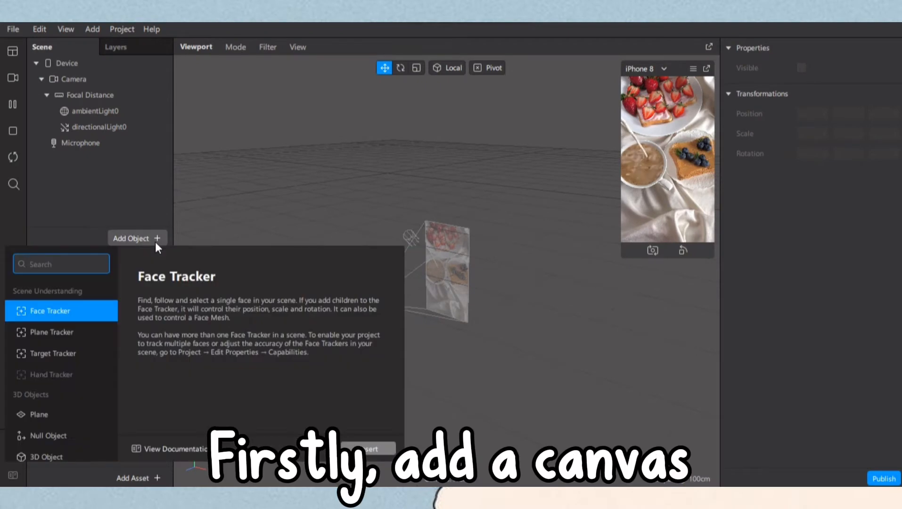
pyautogui.write('ca')
pyautogui.click(369, 448)
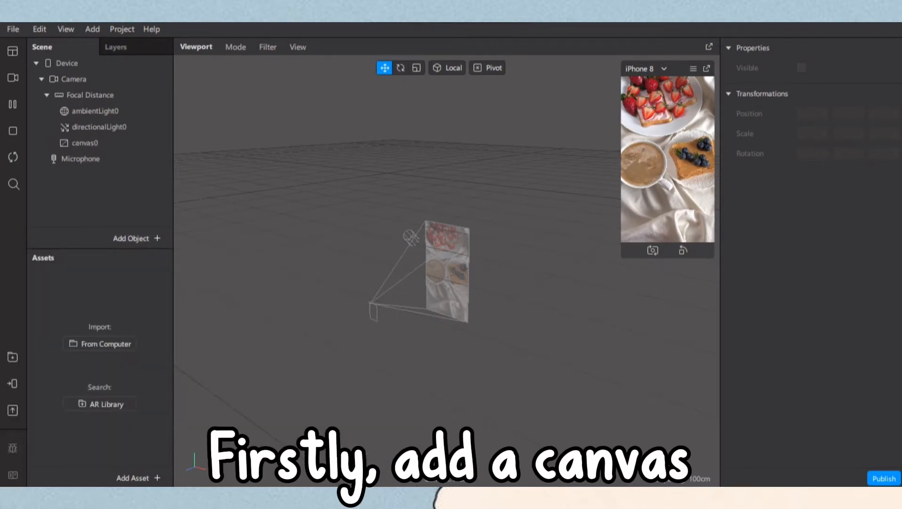
pyautogui.rightClick(129, 147)
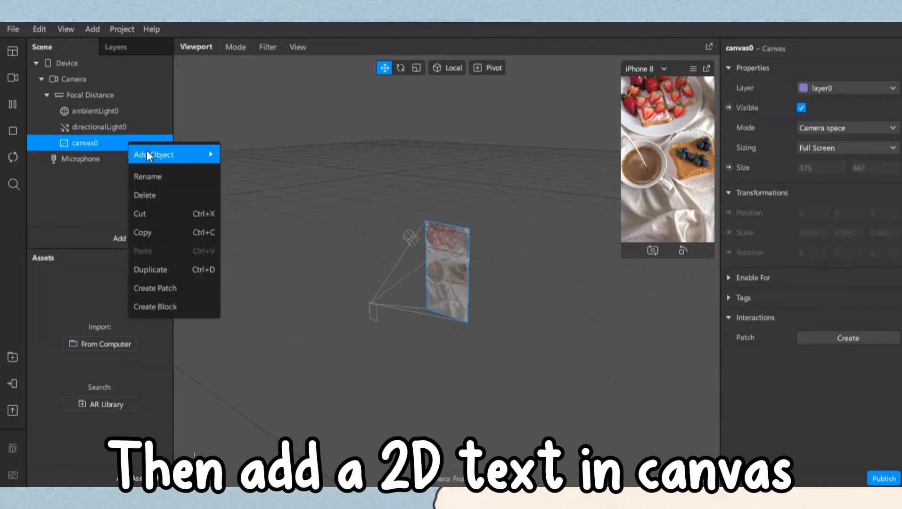
pyautogui.moveTo(148, 153)
pyautogui.click(276, 339)
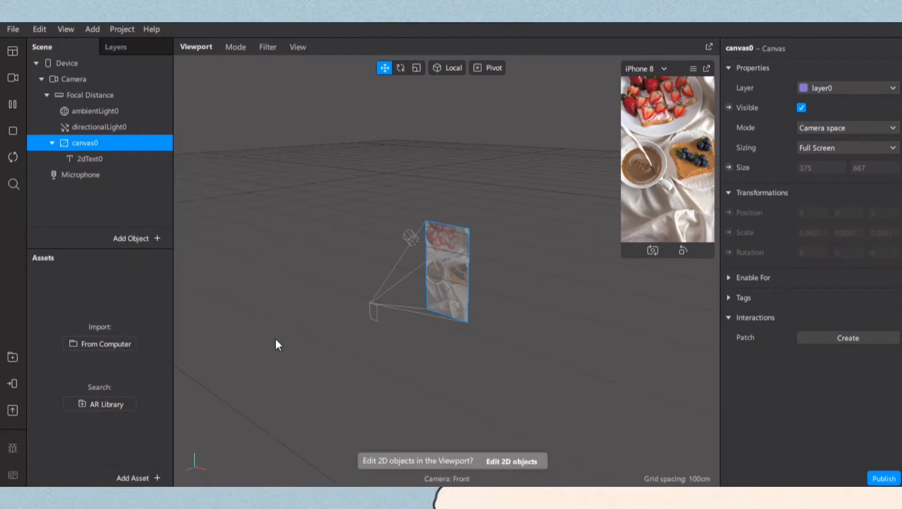
# Switch the viewport to 2D mode, showing the whole canvas beside an enlarged iPhone 8 preview.
pyautogui.click(227, 47)
pyautogui.click(250, 87)
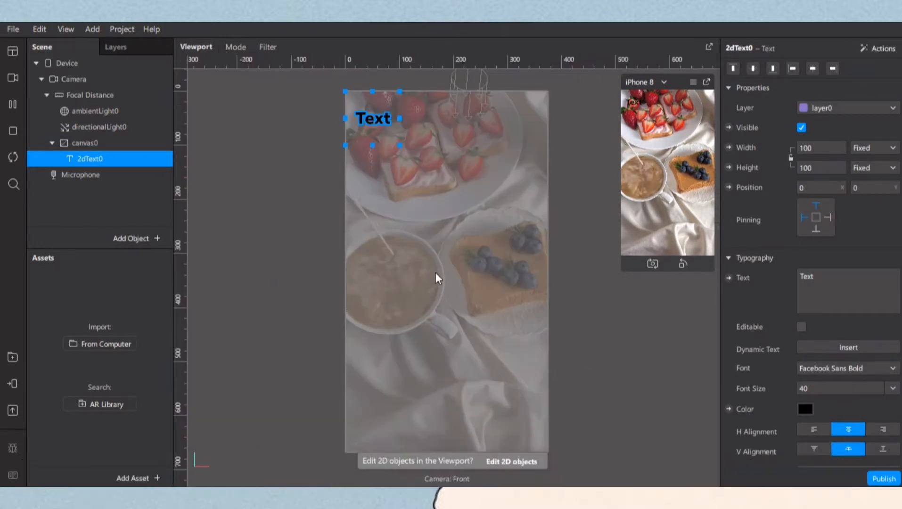
pyautogui.keyDown('alt'); pyautogui.moveTo(436, 273); pyautogui.dragTo(302, 281); pyautogui.keyUp('alt')
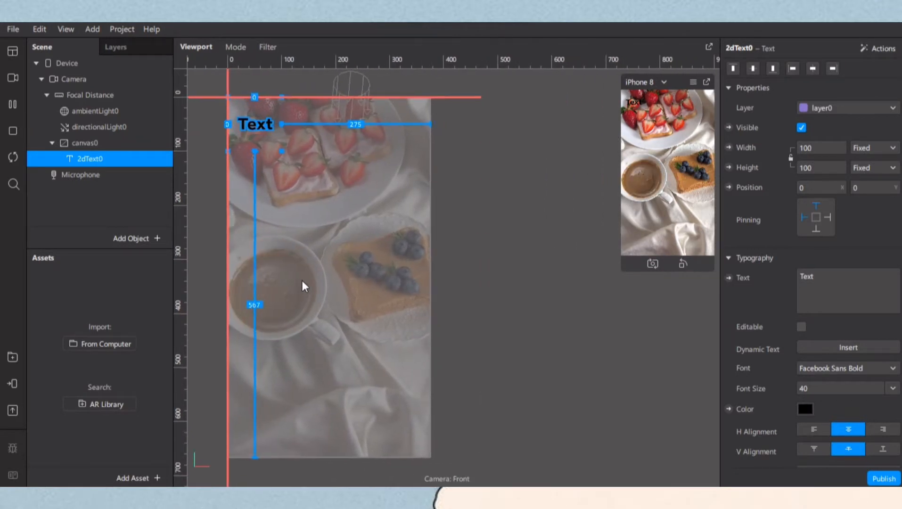
pyautogui.moveTo(622, 151); pyautogui.dragTo(432, 271)
# Move the text object to the horizontal middle of the canvas, at about X 137.5, Y 177.
pyautogui.moveTo(256, 126); pyautogui.dragTo(355, 154)
pyautogui.moveTo(359, 185); pyautogui.dragTo(336, 226)
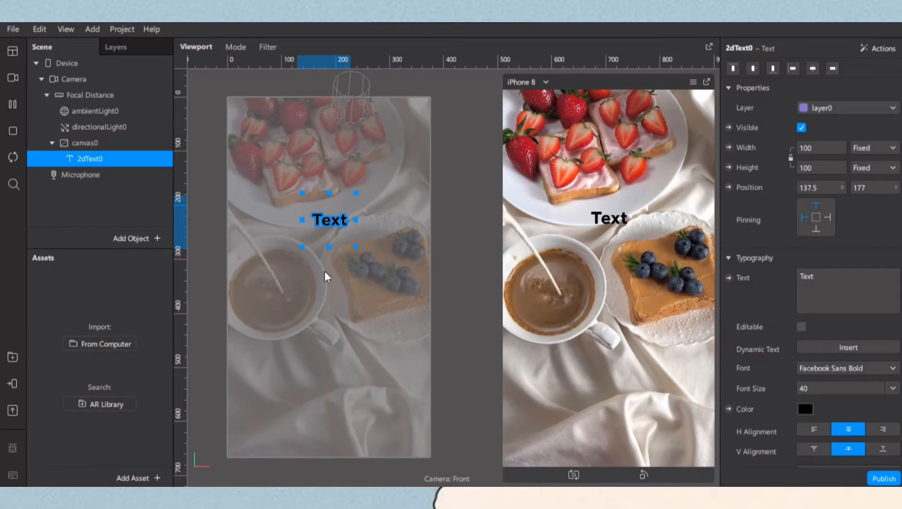
# Try rotating the text object freehand on the canvas and undo the rotation.
pyautogui.moveTo(296, 256); pyautogui.dragTo(374, 182)
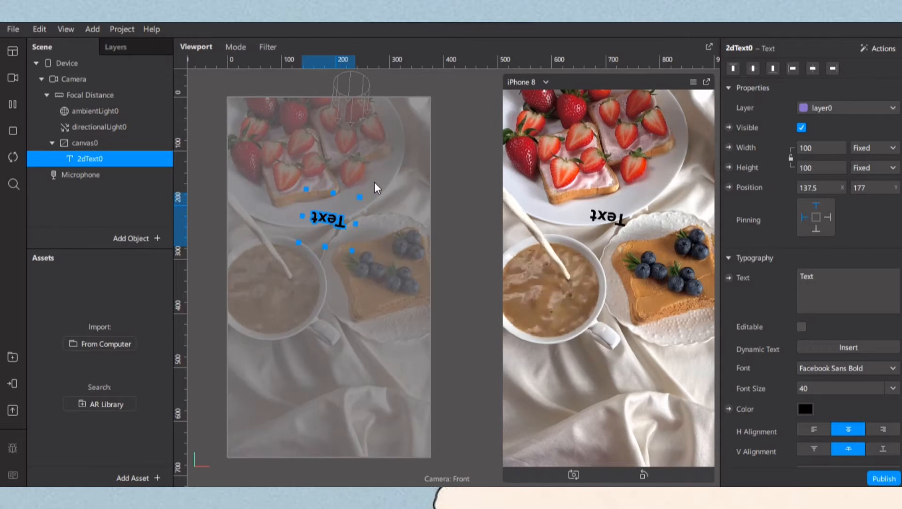
pyautogui.click(39, 29)
pyautogui.click(54, 50)
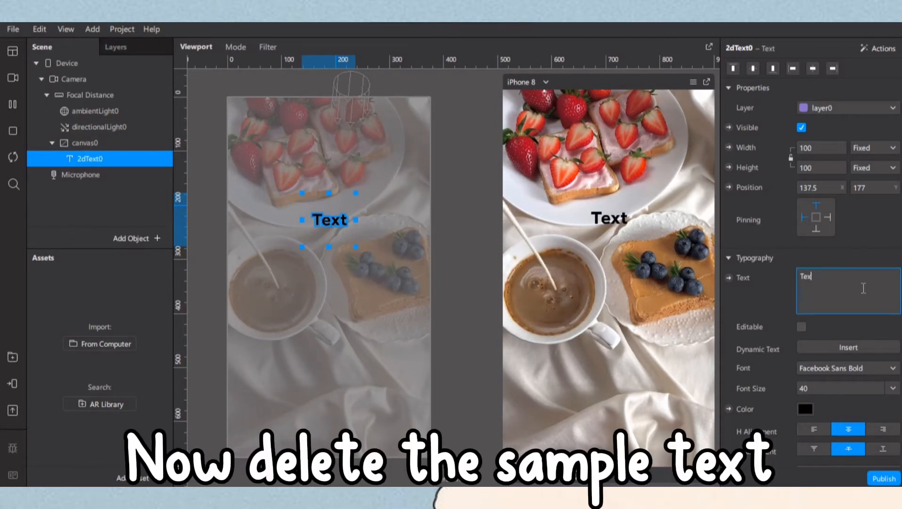
# Replace the sample text with "Have a nice" and widen its box to about 210, positioned at about 82.5, 197.
pyautogui.press('BackSpace')
pyautogui.press('BackSpace')
pyautogui.press('BackSpace')
pyautogui.write('H')
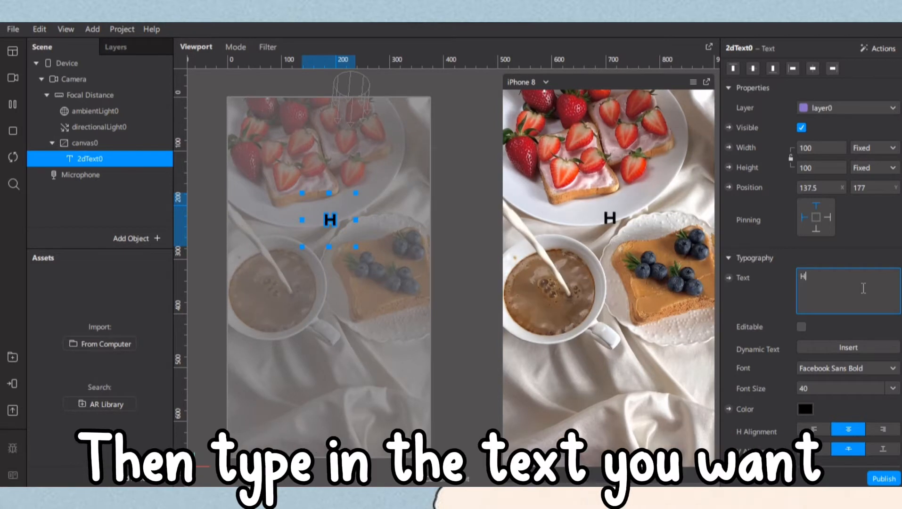
pyautogui.write('ave a nice')
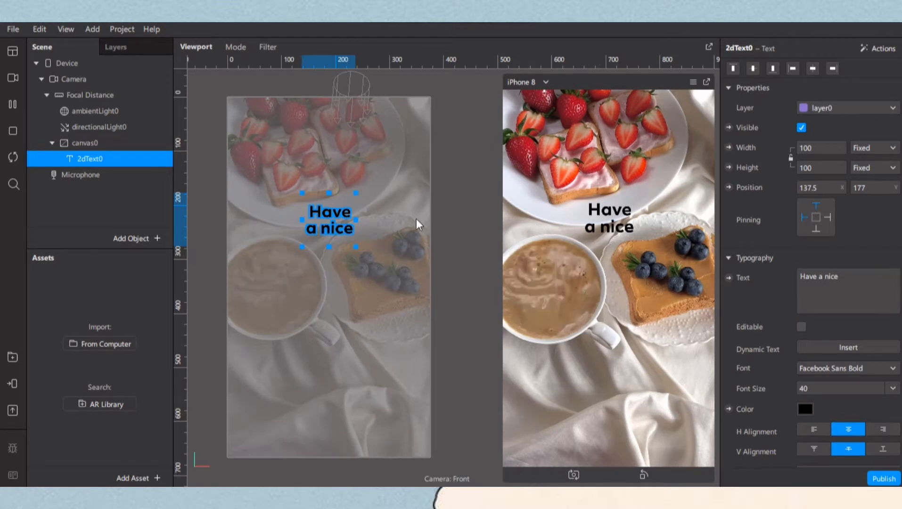
pyautogui.moveTo(358, 220); pyautogui.dragTo(319, 231)
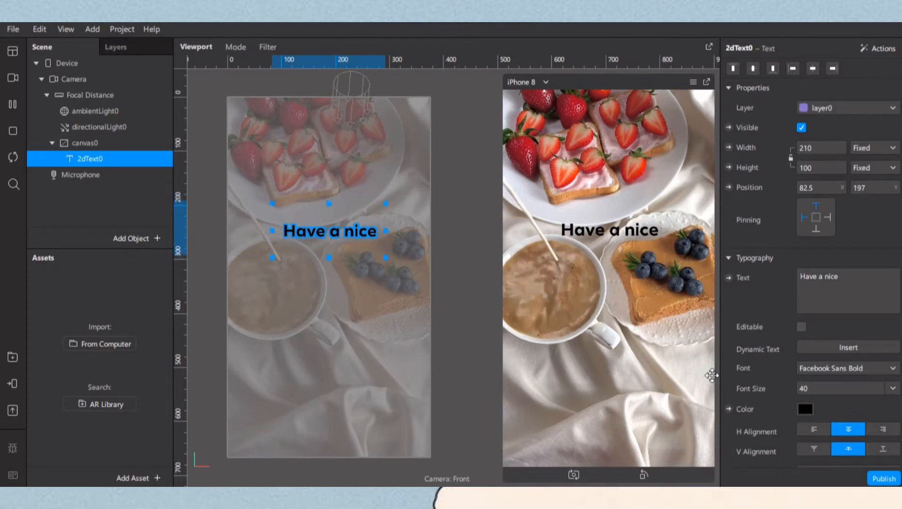
# Insert the Time (Short) and Temperature Value dynamic texts, each on its own line below "Have a nice".
pyautogui.scroll(-4, 900, 366)
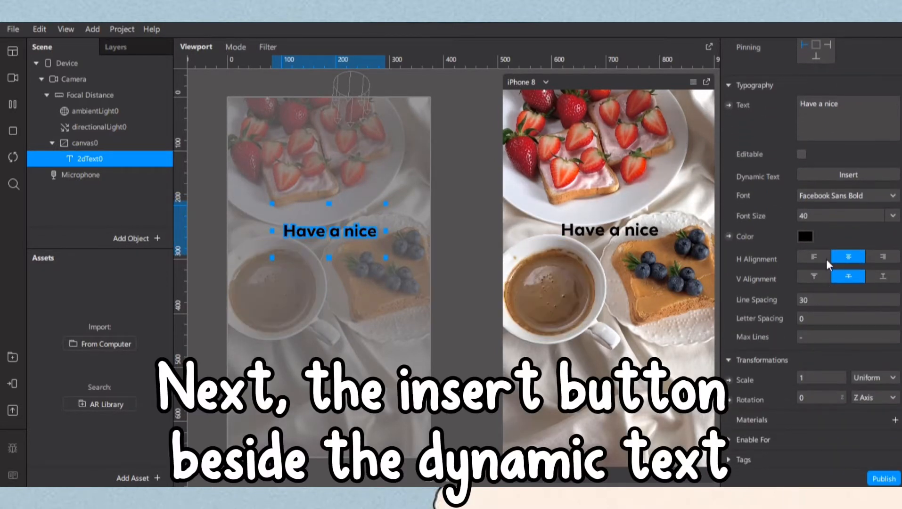
pyautogui.click(852, 175)
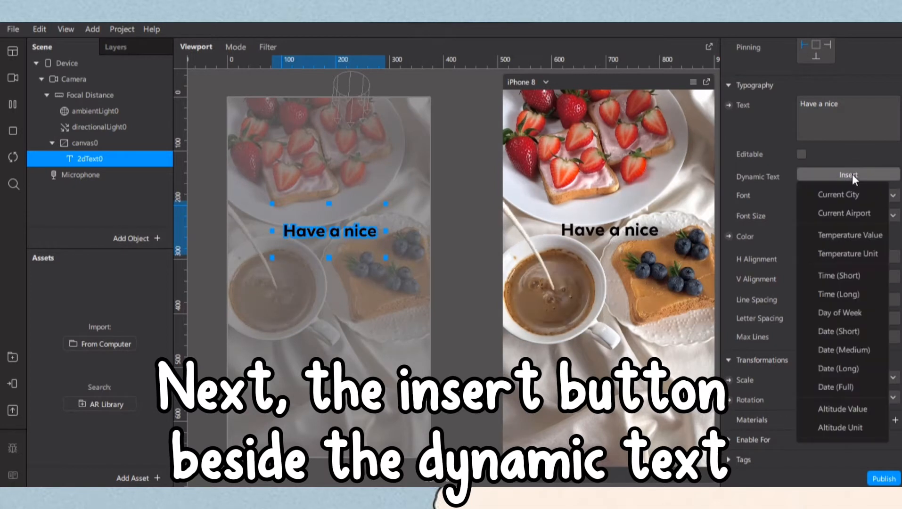
pyautogui.click(839, 276)
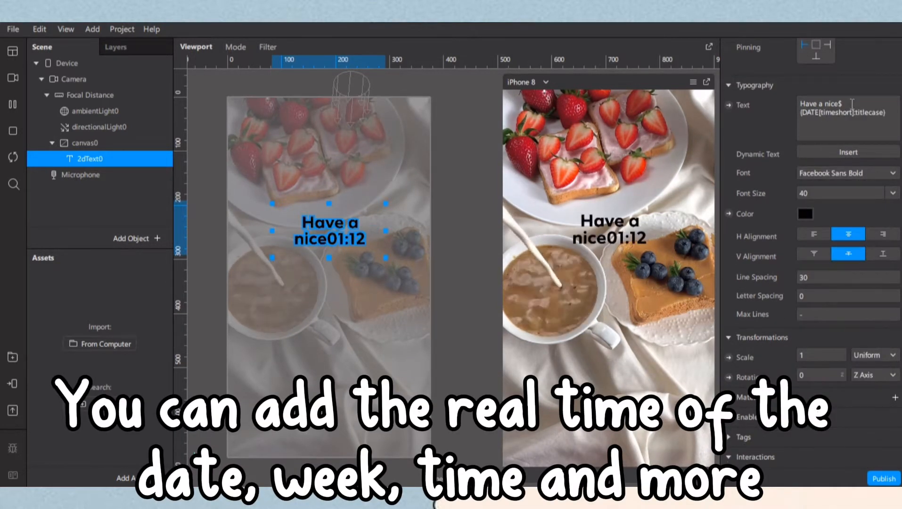
pyautogui.click(852, 103)
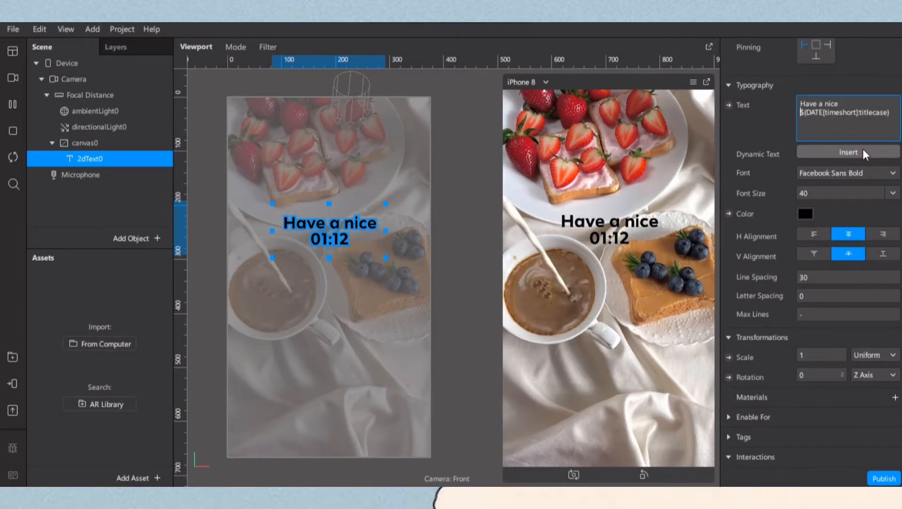
pyautogui.click(863, 150)
pyautogui.click(848, 211)
pyautogui.click(889, 113)
pyautogui.press('Return')
# Insert the Date (Full) dynamic text on its own line and extend the text box downward to fit all lines.
pyautogui.click(849, 151)
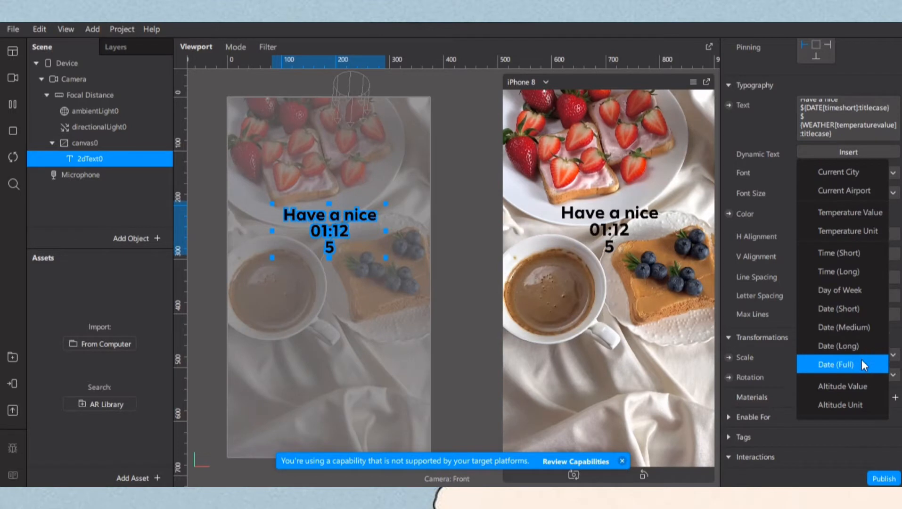
pyautogui.click(836, 365)
pyautogui.click(840, 128)
pyautogui.press('Return')
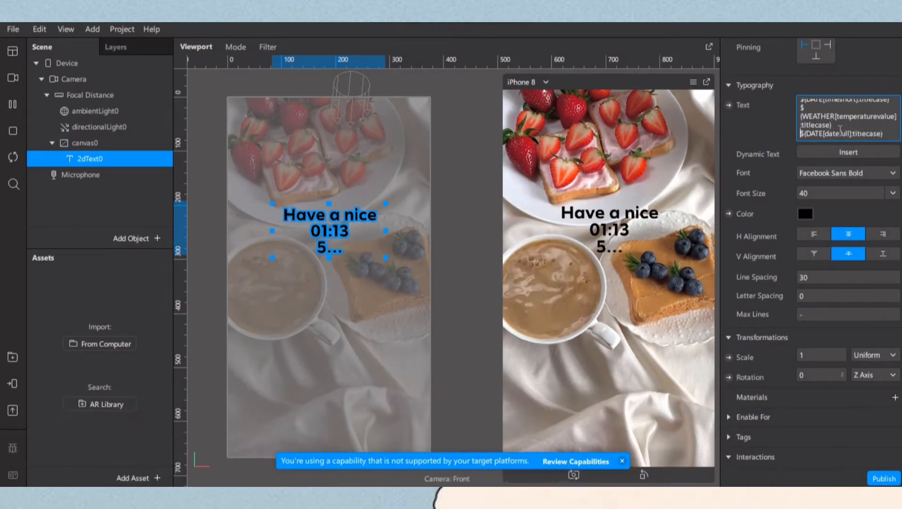
pyautogui.moveTo(328, 309); pyautogui.dragTo(329, 336)
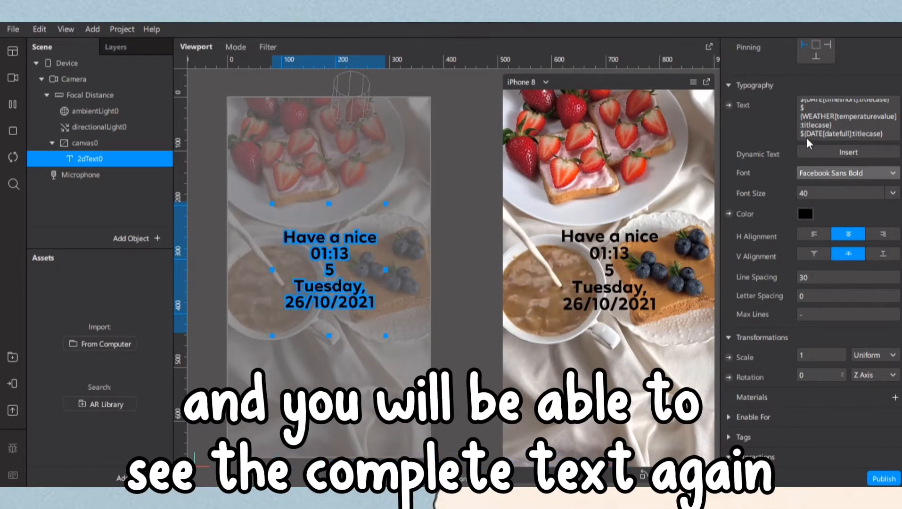
# Delete the dynamic time, temperature and date placeholders from the text, keeping only "Have a nice".
pyautogui.scroll(3, 813, 123)
pyautogui.hotkey('ctrl', 'a')
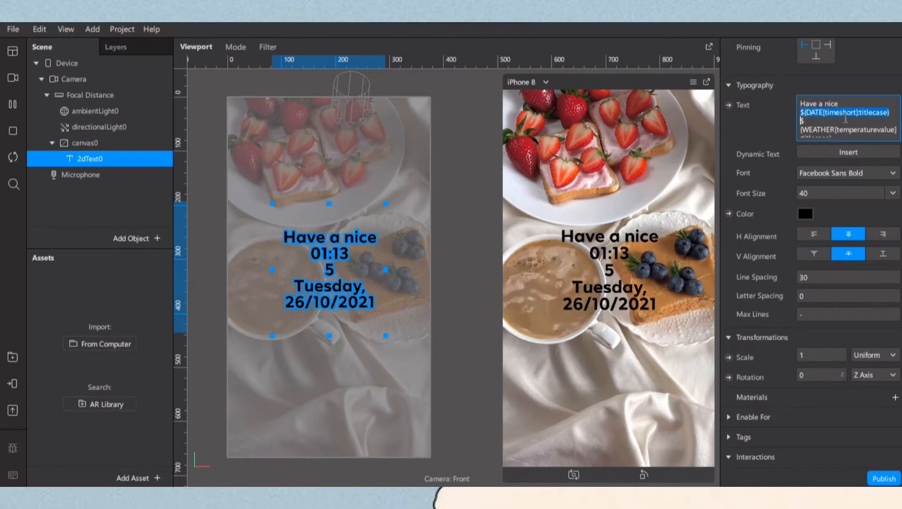
pyautogui.press('BackSpace')
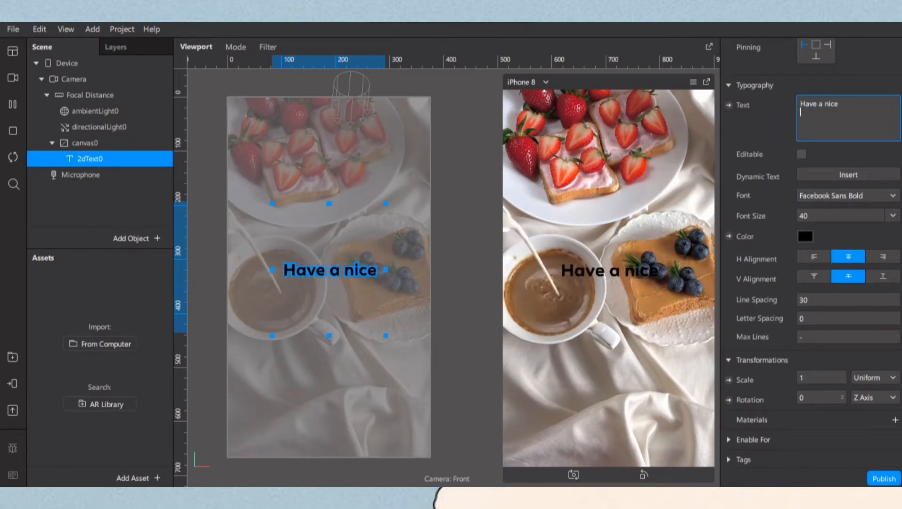
# Try several fonts on the text, including NotoSerif Regular, and settle on Facebook Sans Heavy Italic.
pyautogui.click(858, 195)
pyautogui.click(866, 134)
pyautogui.click(830, 195)
pyautogui.click(843, 204)
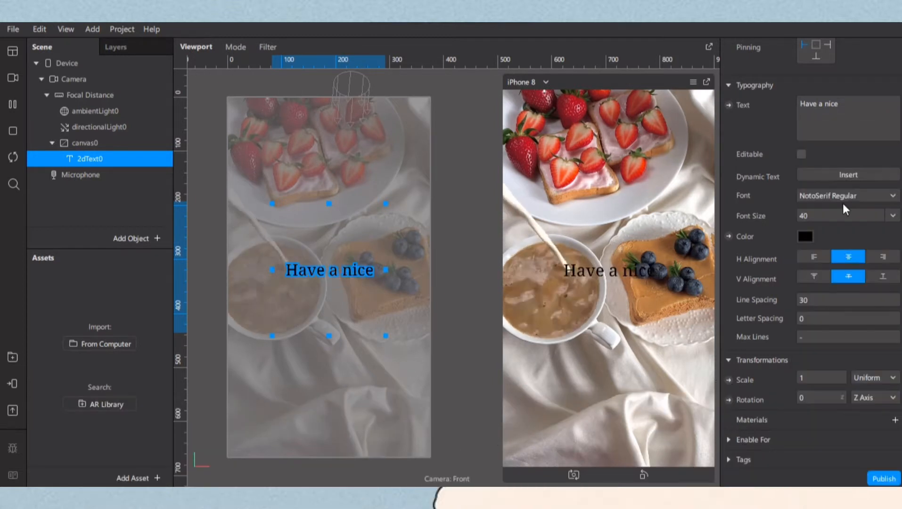
pyautogui.click(842, 197)
pyautogui.click(863, 321)
pyautogui.click(851, 196)
pyautogui.click(864, 372)
pyautogui.click(821, 197)
pyautogui.click(848, 439)
pyautogui.click(839, 195)
pyautogui.click(848, 372)
# Try font sizes 60, 50, 80 and 10 on the text and set it back to 40.
pyautogui.click(826, 214)
pyautogui.write('60')
pyautogui.press('Return')
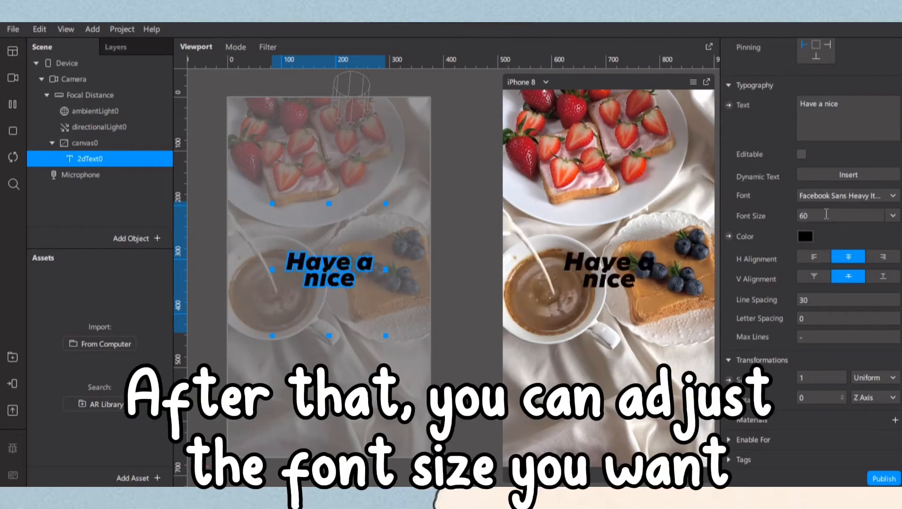
pyautogui.click(826, 214)
pyautogui.write('5')
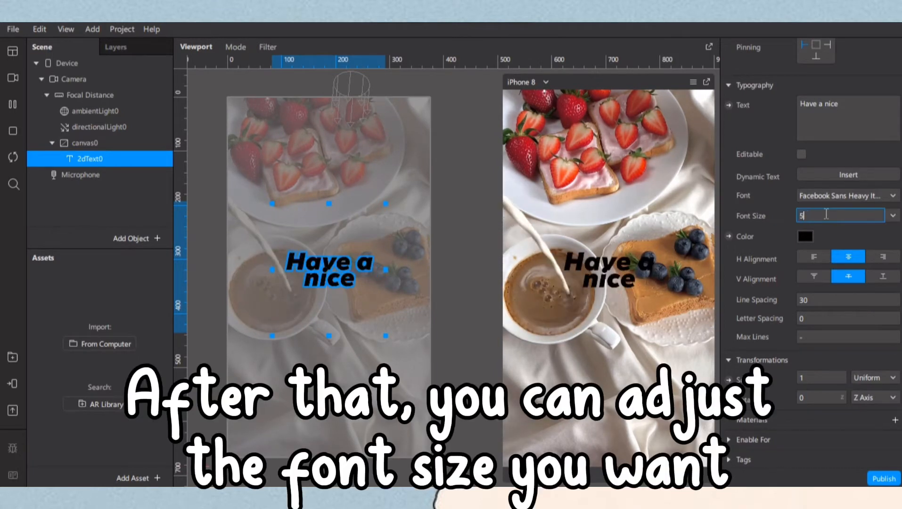
pyautogui.write('0')
pyautogui.press('Return')
pyautogui.click(825, 215)
pyautogui.write('80')
pyautogui.press('Return')
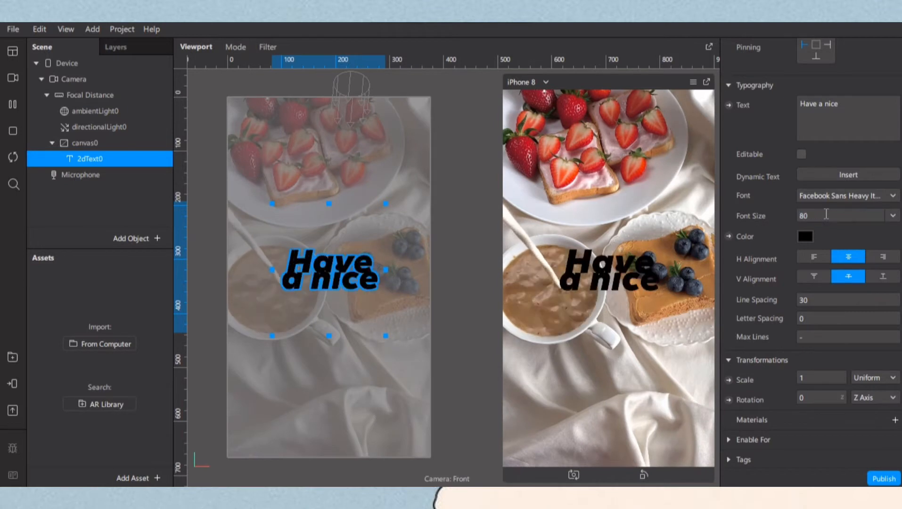
pyautogui.click(826, 214)
pyautogui.write('10')
pyautogui.press('Return')
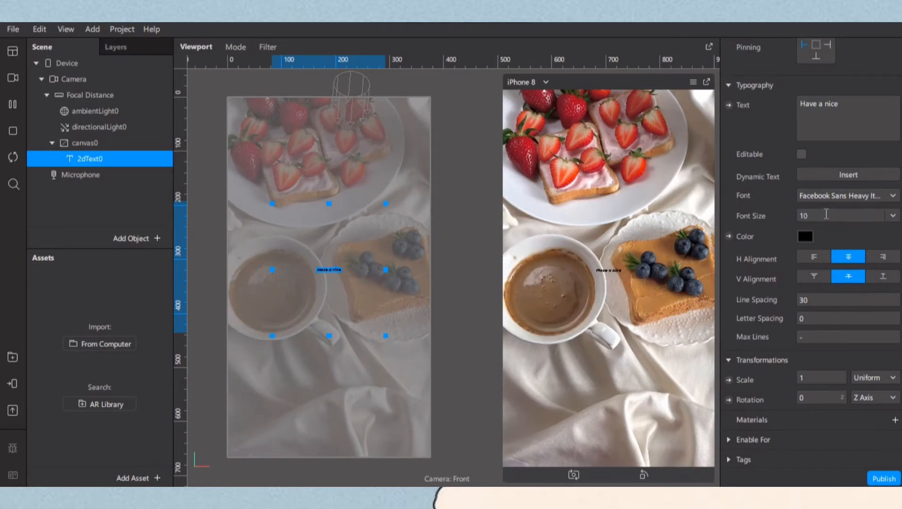
pyautogui.write('40')
pyautogui.press('Return')
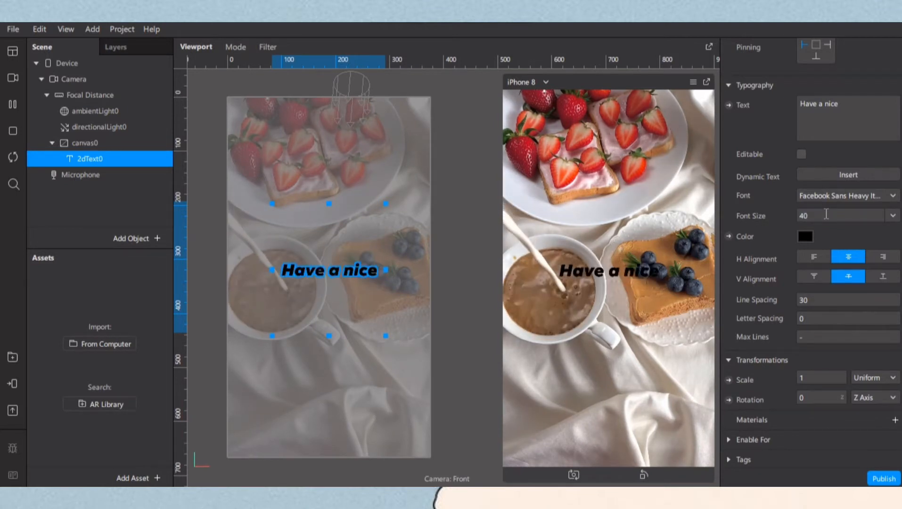
# Try several basic colors on the text, including pink #ff55ff, and set its color to white.
pyautogui.click(805, 236)
pyautogui.moveTo(332, 114); pyautogui.dragTo(215, 136)
pyautogui.click(202, 216)
pyautogui.click(202, 248)
pyautogui.click(147, 232)
pyautogui.click(109, 200)
pyautogui.click(72, 200)
pyautogui.click(90, 248)
pyautogui.click(72, 248)
pyautogui.click(127, 249)
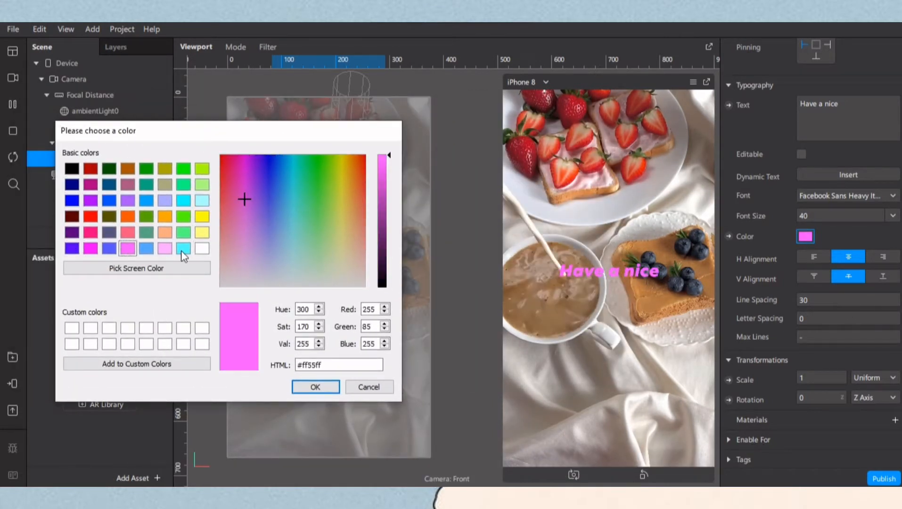
pyautogui.click(202, 248)
pyautogui.click(334, 392)
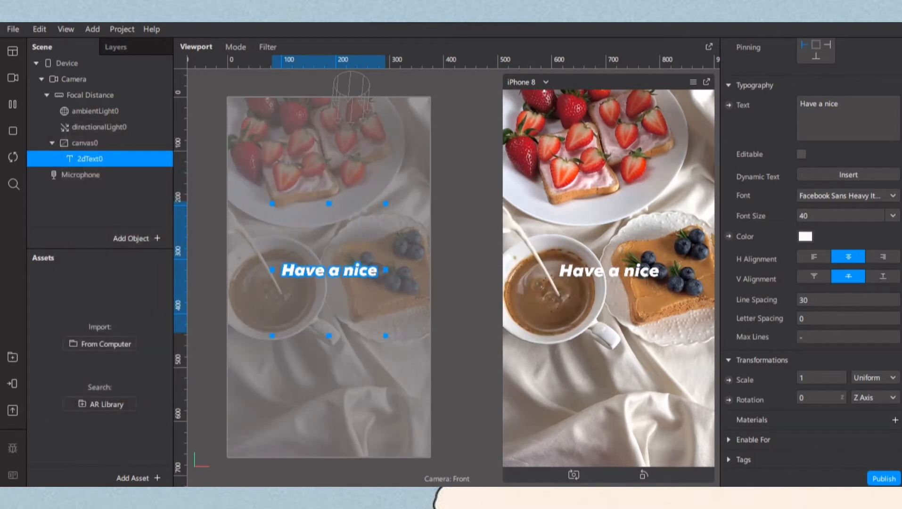
# Try different horizontal and vertical alignments for the text and return both to center.
pyautogui.click(818, 256)
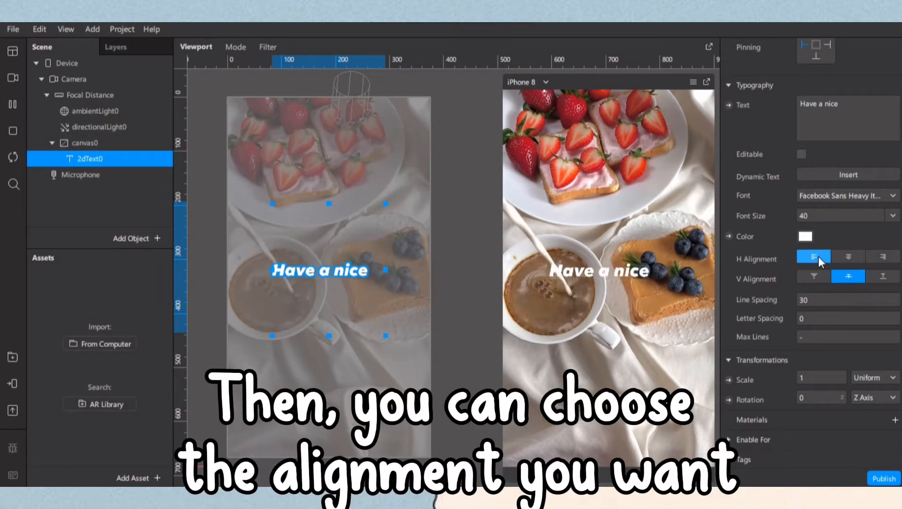
pyautogui.click(871, 259)
pyautogui.click(880, 279)
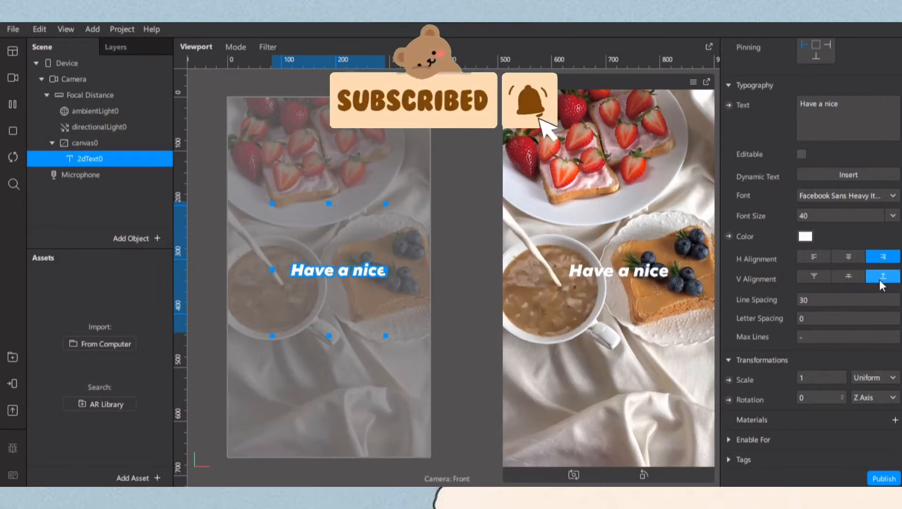
pyautogui.click(857, 275)
pyautogui.click(814, 276)
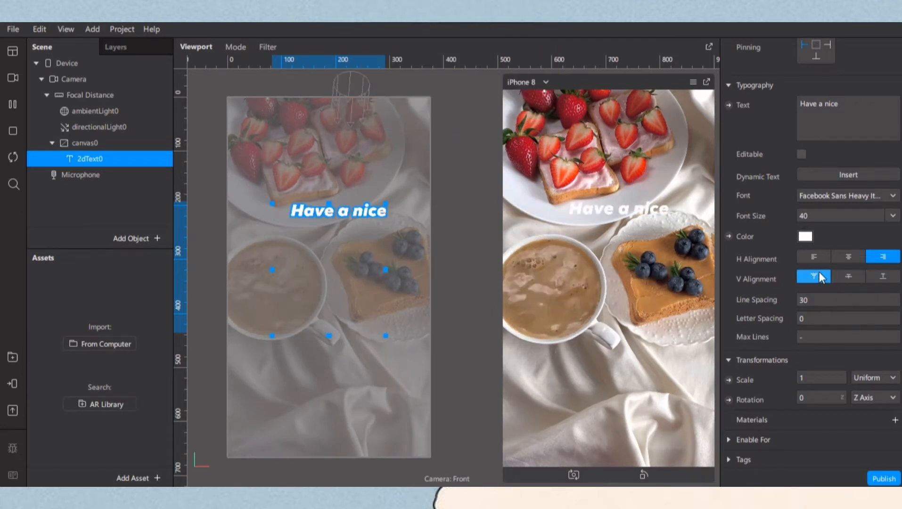
pyautogui.click(814, 258)
pyautogui.click(843, 258)
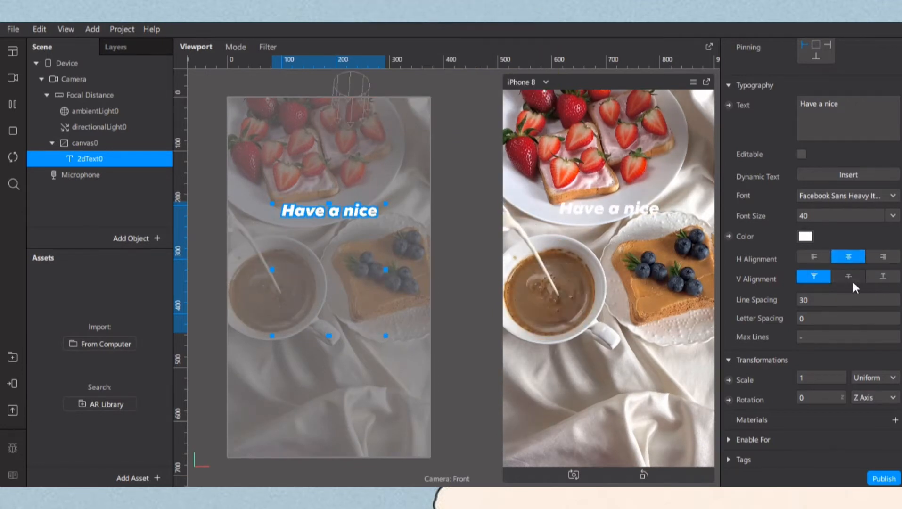
pyautogui.click(852, 279)
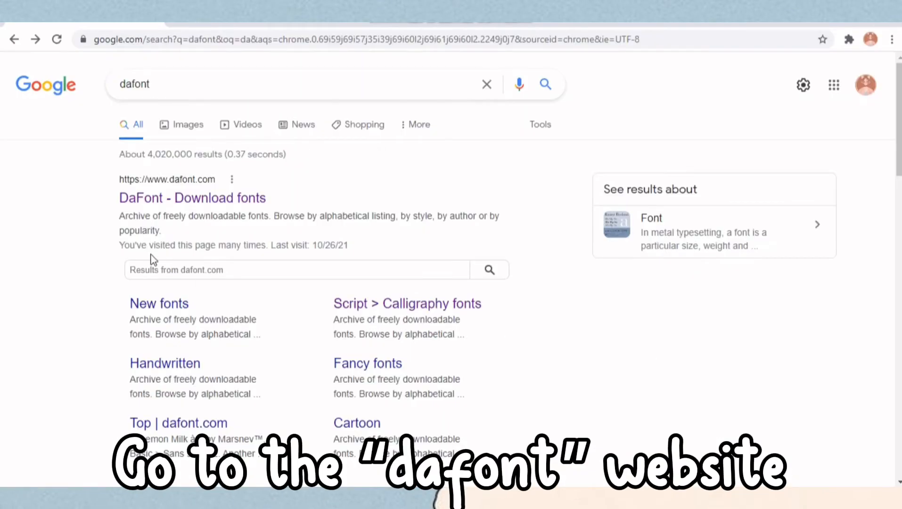
# Open the DaFont website from the Google search results in the browser.
pyautogui.click(165, 207)
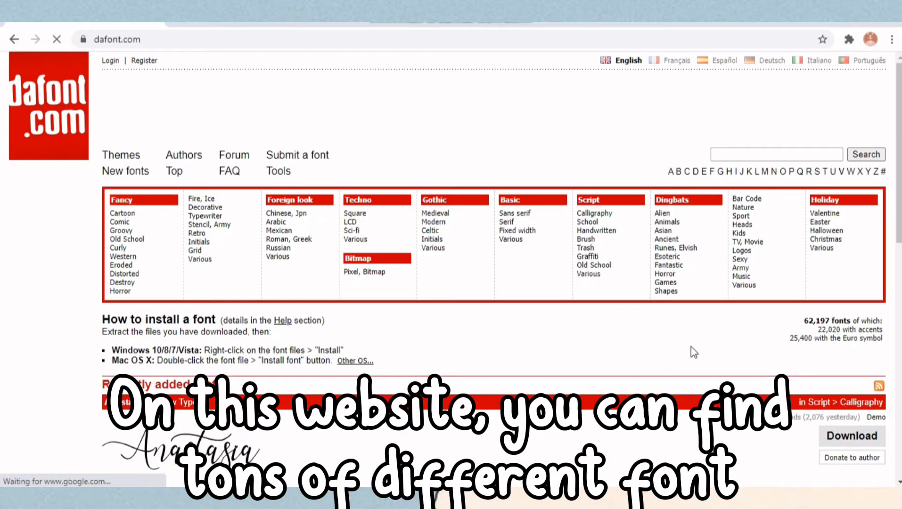
# Browse the DaFont home page and the Script > Calligraphy fonts, and download the Hello Valentica font.
pyautogui.scroll(-8, 612, 334)
pyautogui.scroll(-4, 576, 344)
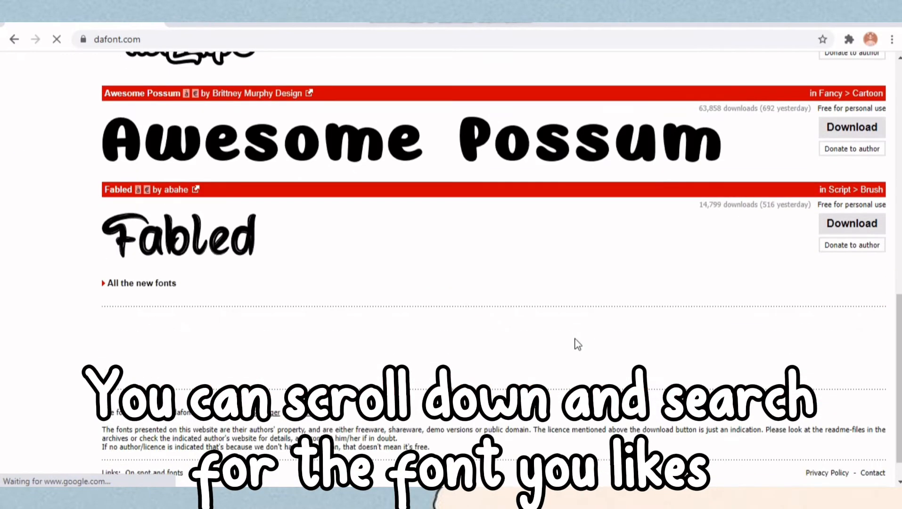
pyautogui.scroll(4, 576, 344)
pyautogui.scroll(10, 576, 344)
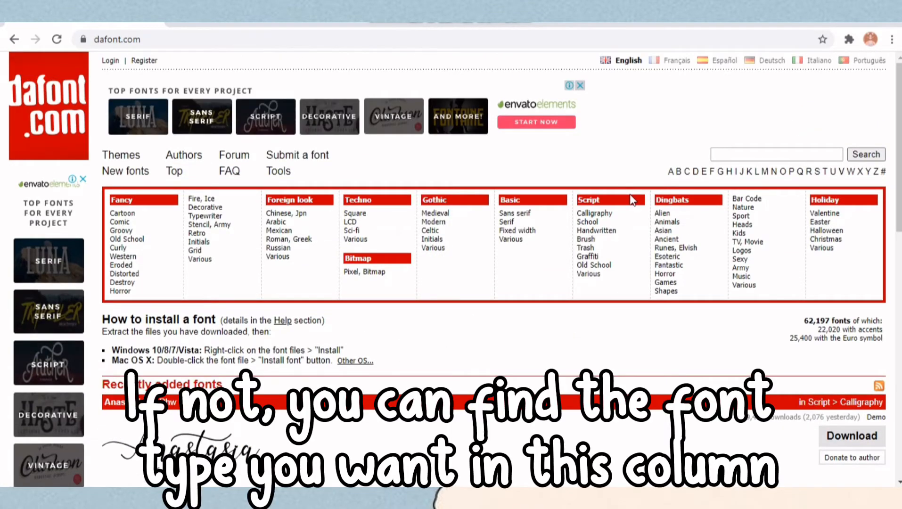
pyautogui.click(602, 214)
pyautogui.scroll(-3, 714, 313)
pyautogui.scroll(-6, 711, 319)
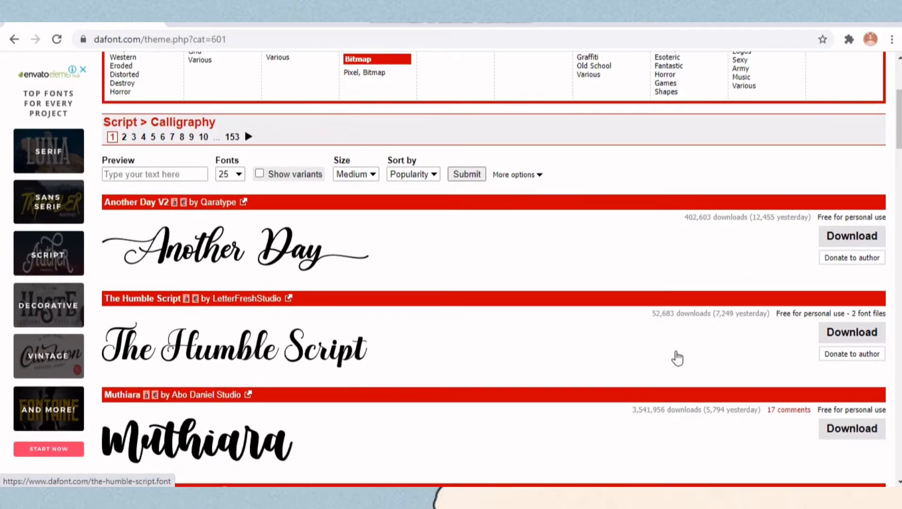
pyautogui.scroll(-10, 656, 372)
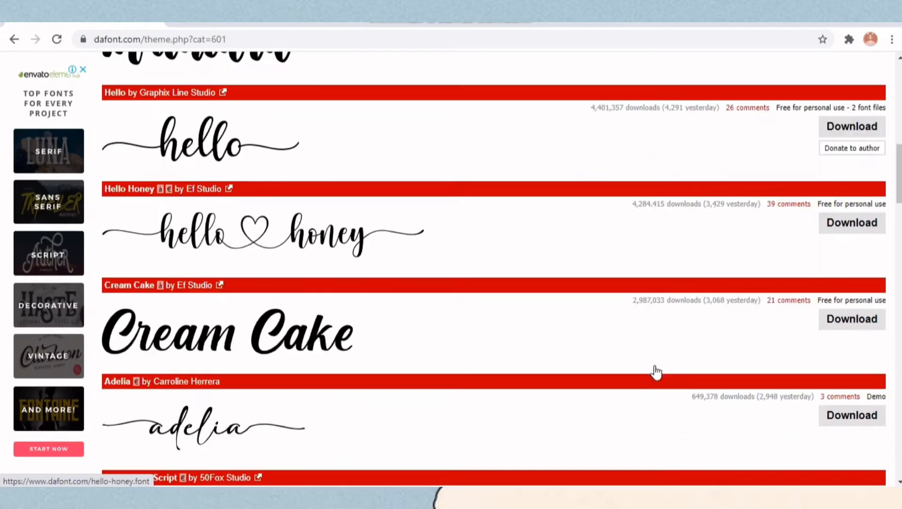
pyautogui.scroll(-20, 656, 373)
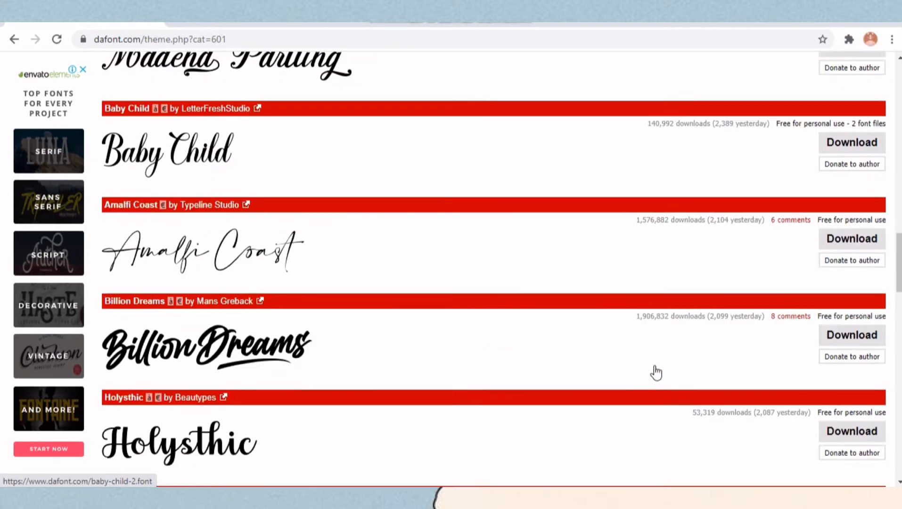
pyautogui.scroll(-8, 656, 372)
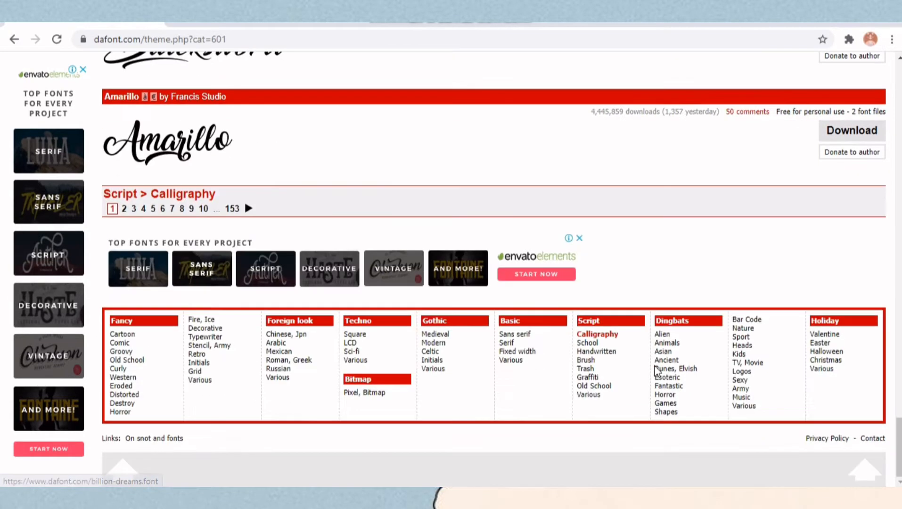
pyautogui.scroll(20, 656, 373)
pyautogui.scroll(11, 656, 372)
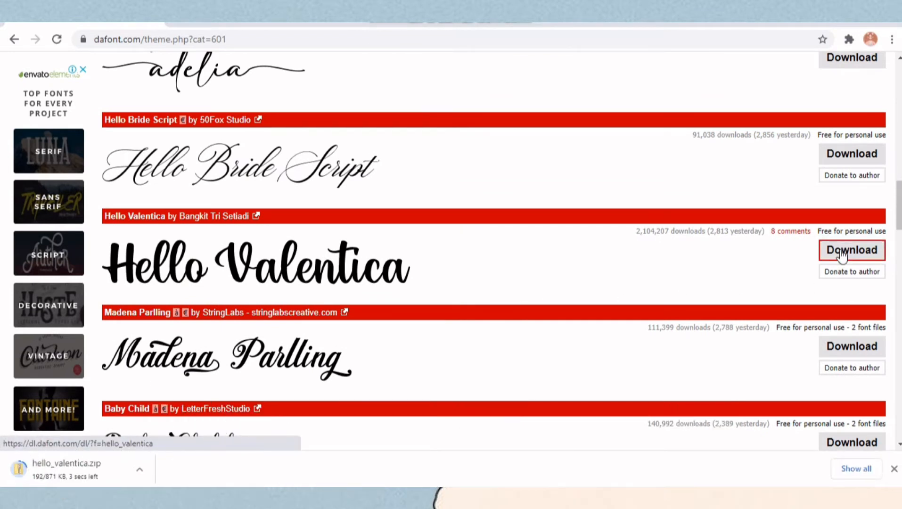
# Open the downloaded hello_valentica.zip, extract all its files into the Downloads folder and close the extraction windows.
pyautogui.click(71, 469)
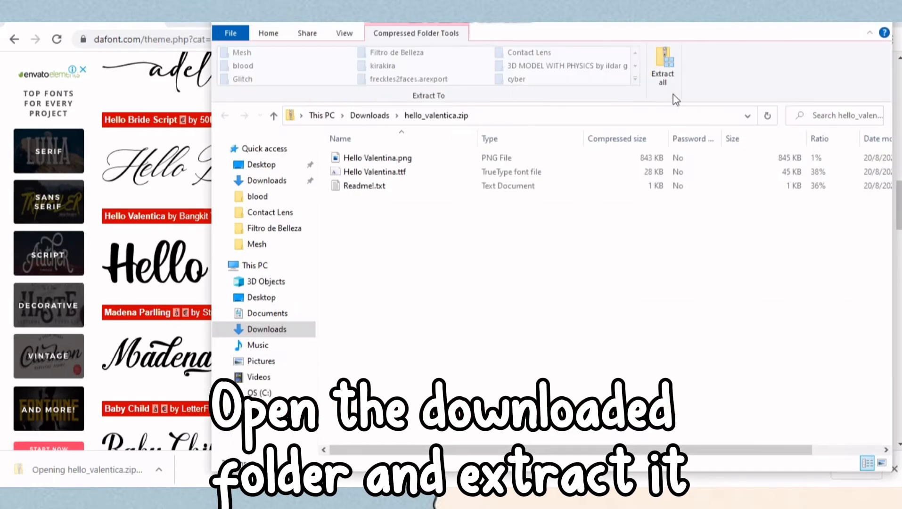
pyautogui.click(662, 70)
pyautogui.click(577, 379)
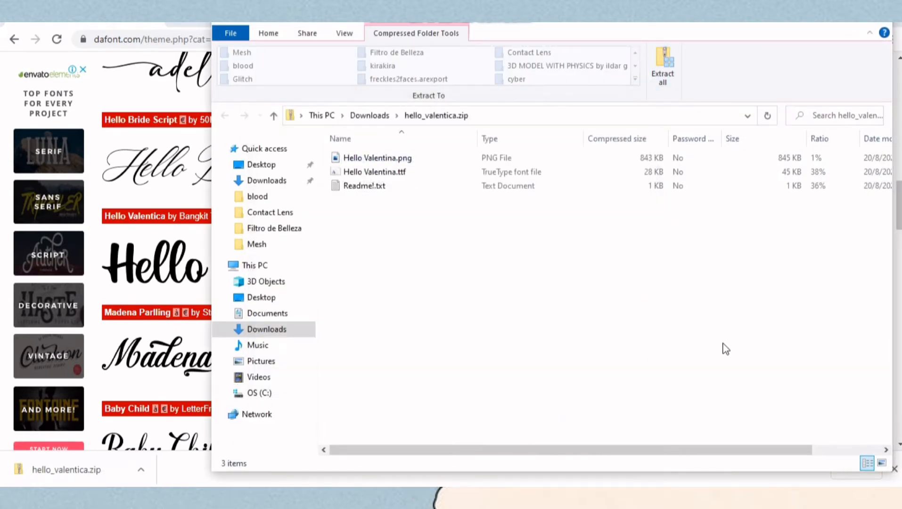
pyautogui.click(674, 22)
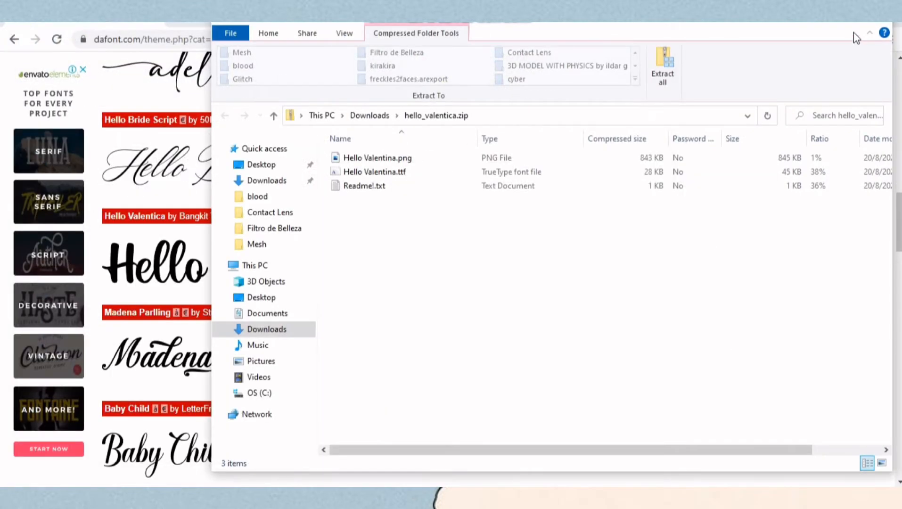
# Switch to Spark AR Studio and import Hello Valentina.ttf from the extracted hello_valentica folder as an asset.
pyautogui.click(210, 458)
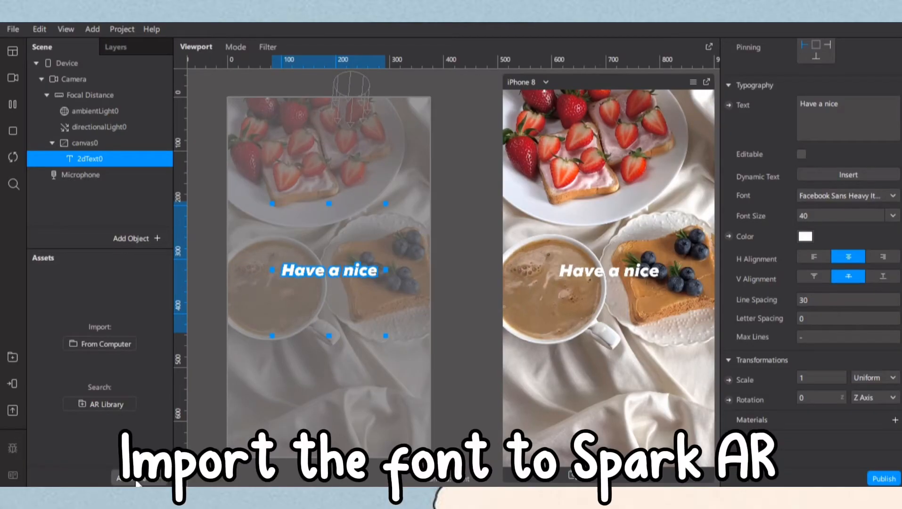
pyautogui.click(137, 479)
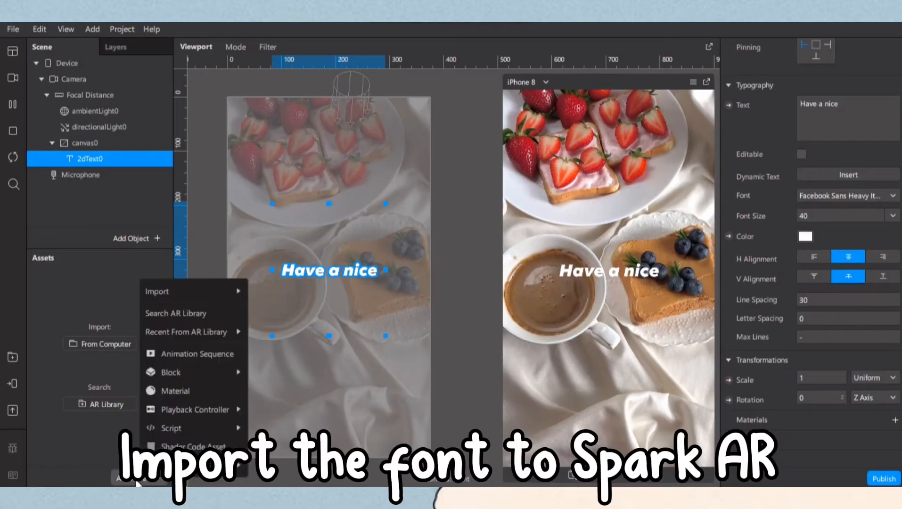
pyautogui.moveTo(200, 290)
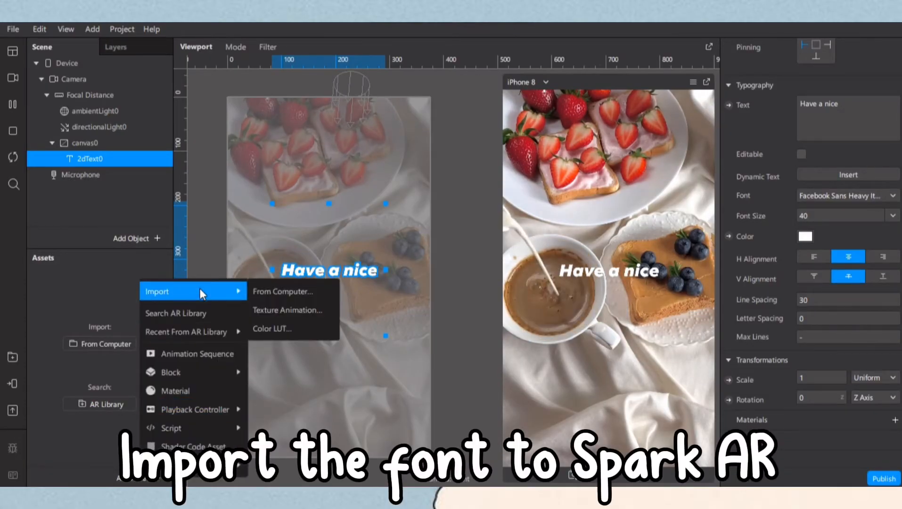
pyautogui.click(293, 292)
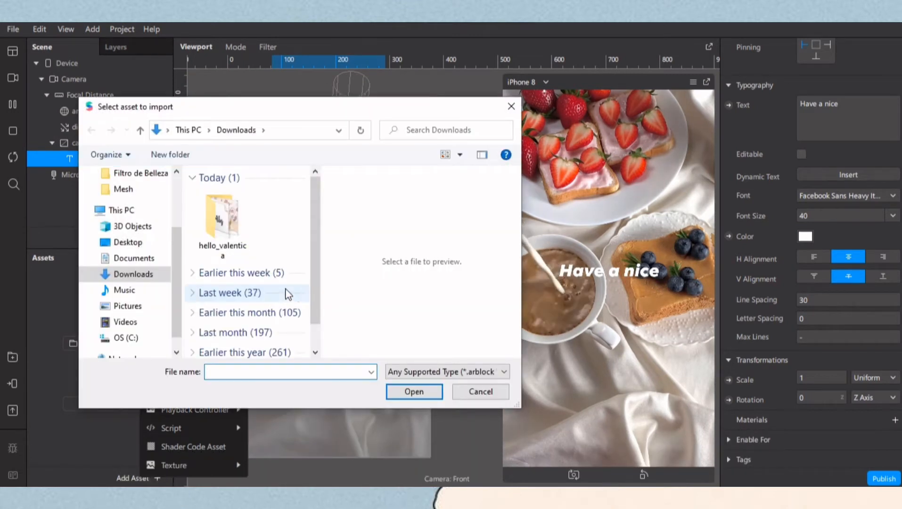
pyautogui.click(214, 221)
pyautogui.doubleClick(214, 221)
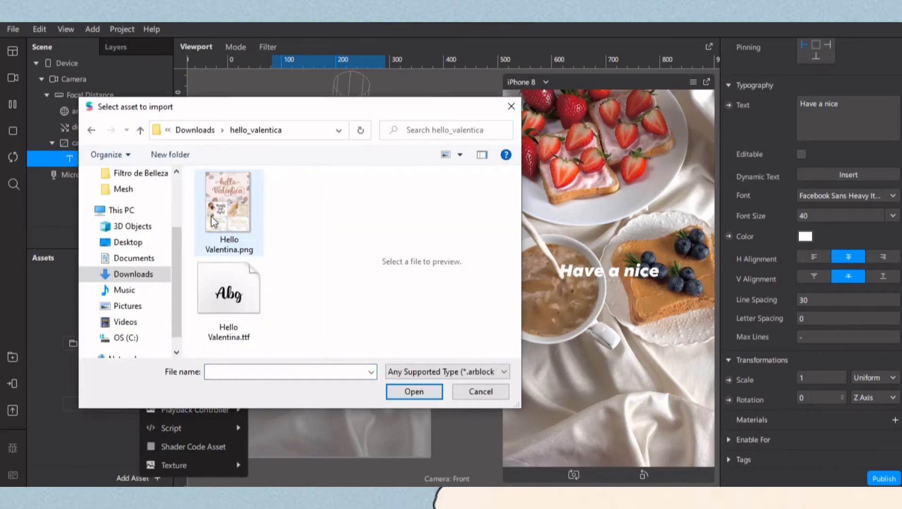
pyautogui.click(250, 295)
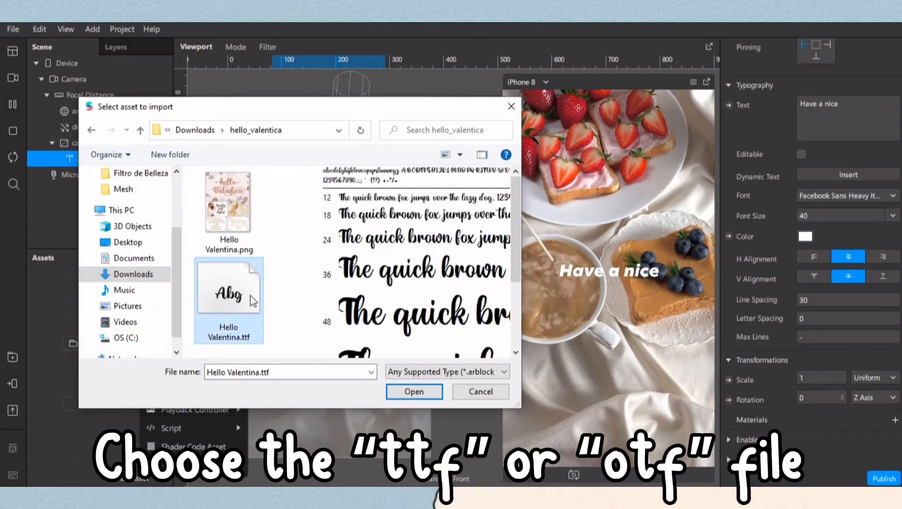
pyautogui.click(414, 391)
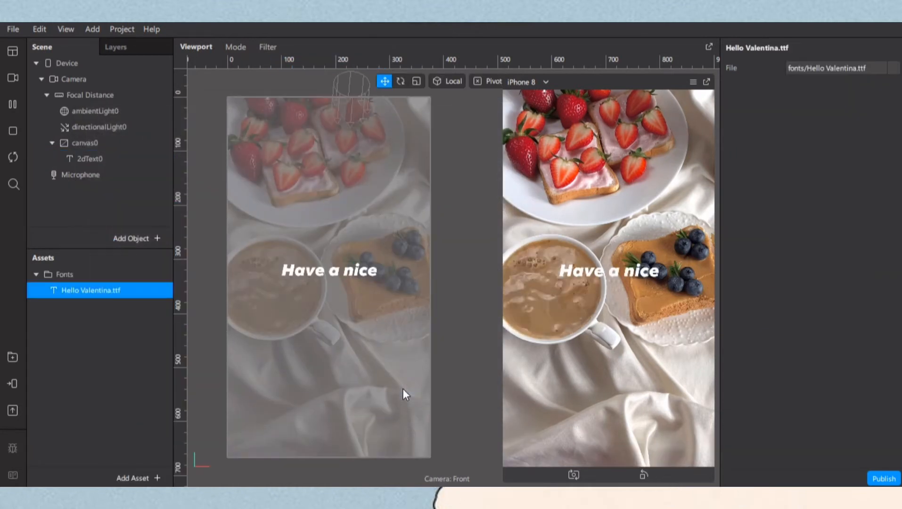
# Set the font of the "Have a nice" text to the imported Hello Valentina.ttf.
pyautogui.click(131, 159)
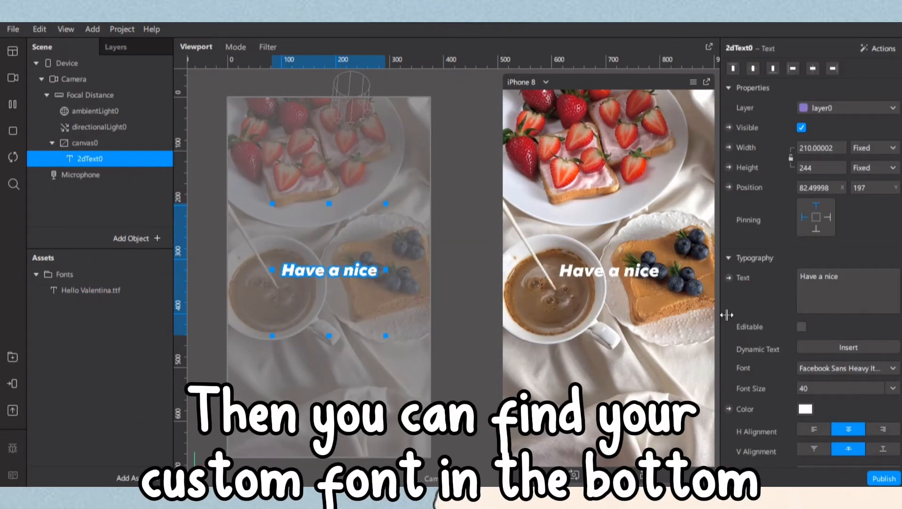
pyautogui.click(813, 367)
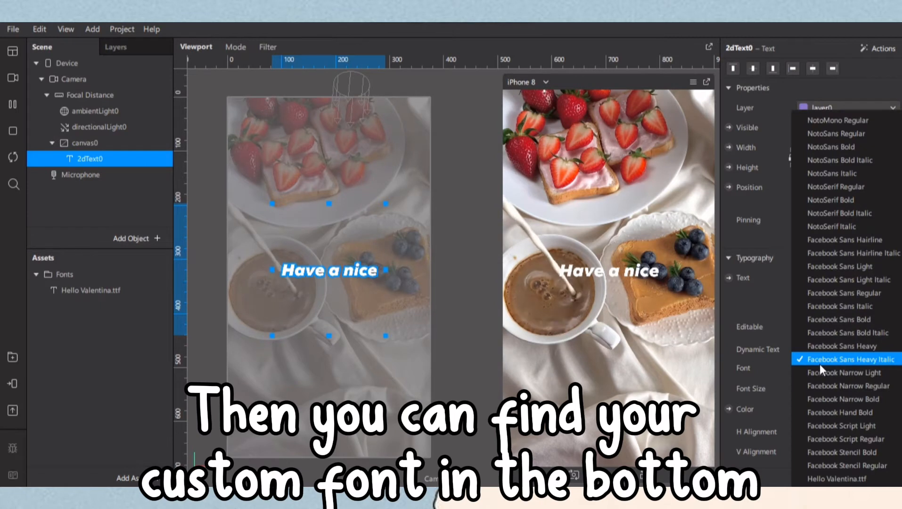
pyautogui.click(837, 478)
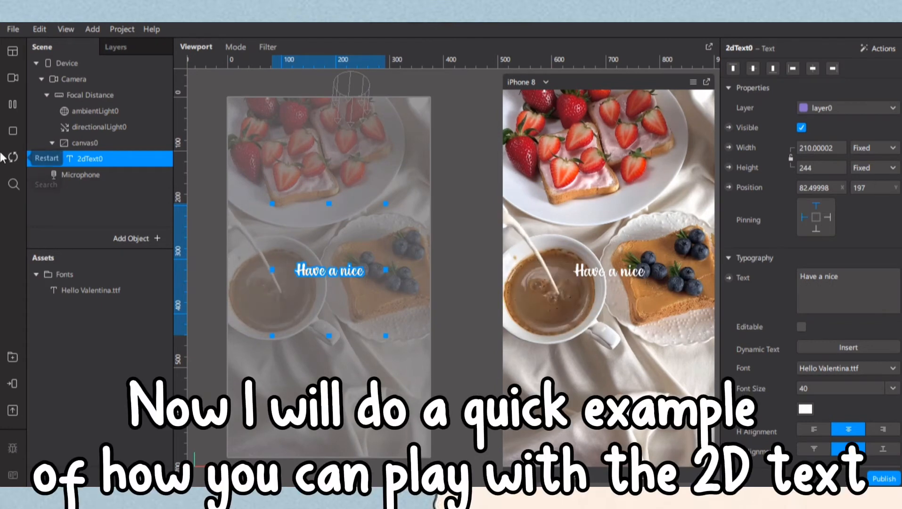
# Rename the 2dText0 object in the scene as "have anice".
pyautogui.doubleClick(109, 160)
pyautogui.write('have anice')
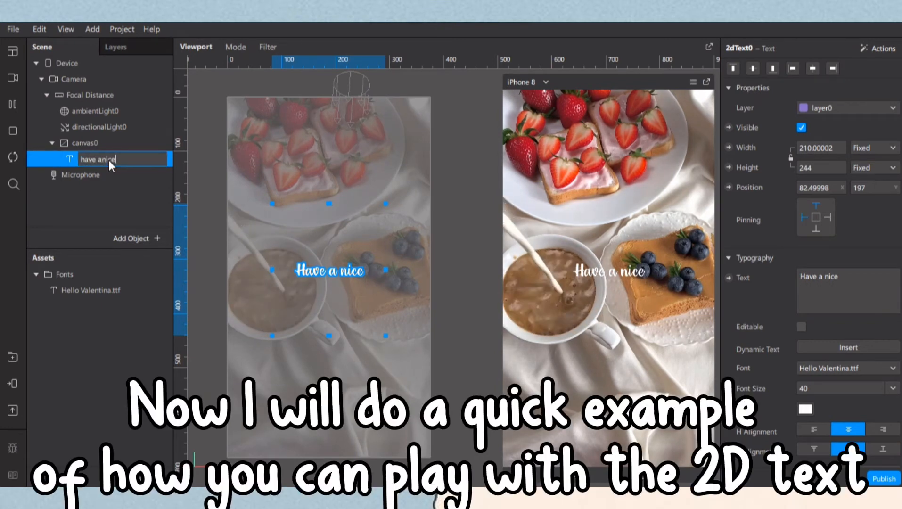
pyautogui.press('Return')
# Add a second 2D text to canvas0, name it "week" and place it just below the "Have a nice" text.
pyautogui.click(104, 144)
pyautogui.rightClick(104, 145)
pyautogui.moveTo(156, 157)
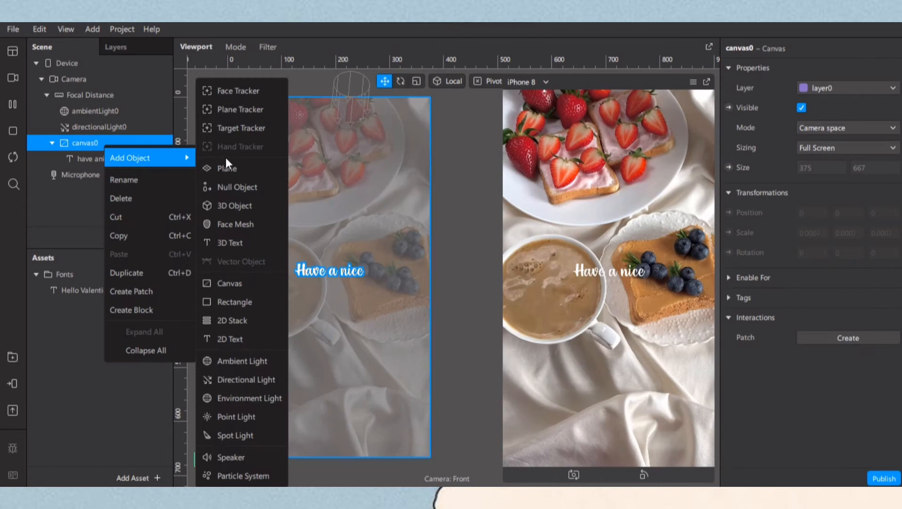
pyautogui.click(236, 340)
pyautogui.doubleClick(118, 175)
pyautogui.write('week')
pyautogui.press('Return')
pyautogui.moveTo(240, 146); pyautogui.dragTo(318, 324)
# Replace the week text's content with the dynamic Day of Week value and widen its box to about 193.
pyautogui.click(855, 279)
pyautogui.press('BackSpace')
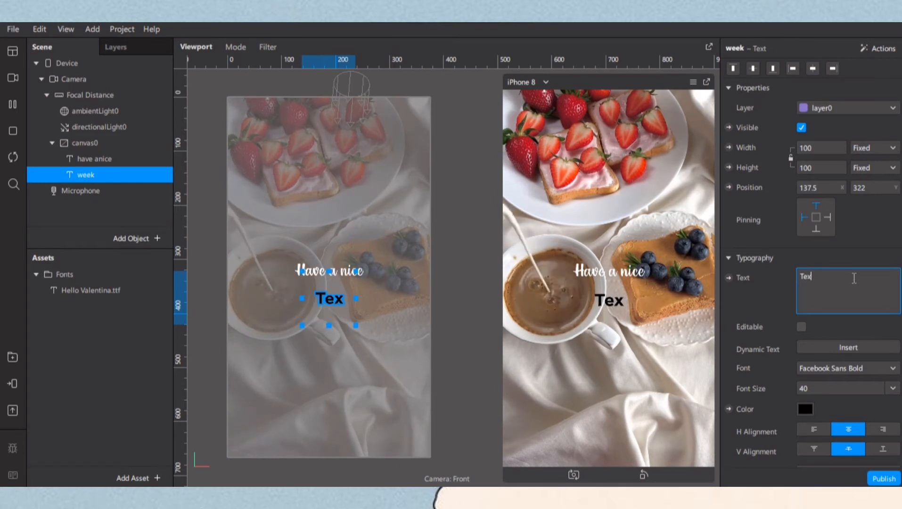
pyautogui.click(846, 351)
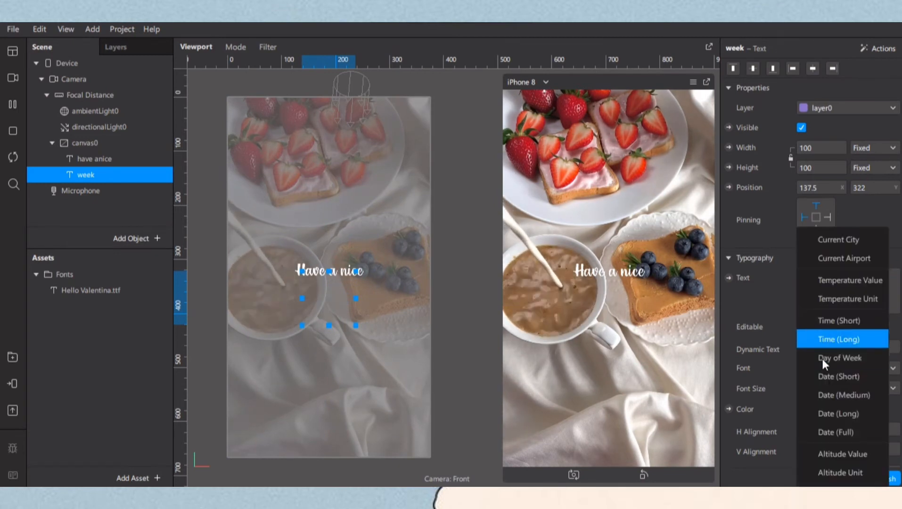
pyautogui.click(826, 359)
pyautogui.moveTo(356, 299)
pyautogui.mouseDown()
pyautogui.moveTo(406, 301)
pyautogui.moveTo(350, 300)
pyautogui.mouseUp()
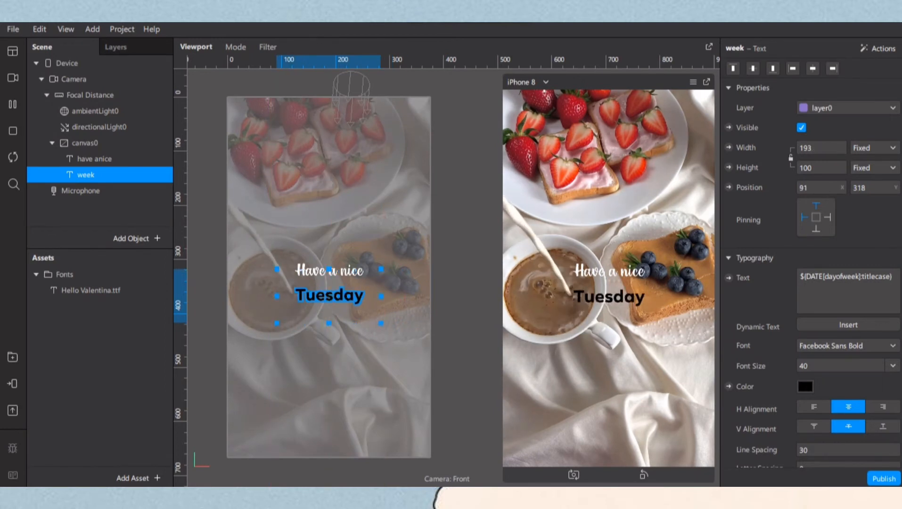
# Set the week text's font size to 80 and widen its box to about 263 so the day fits on one line.
pyautogui.doubleClick(853, 367)
pyautogui.write('80')
pyautogui.press('Return')
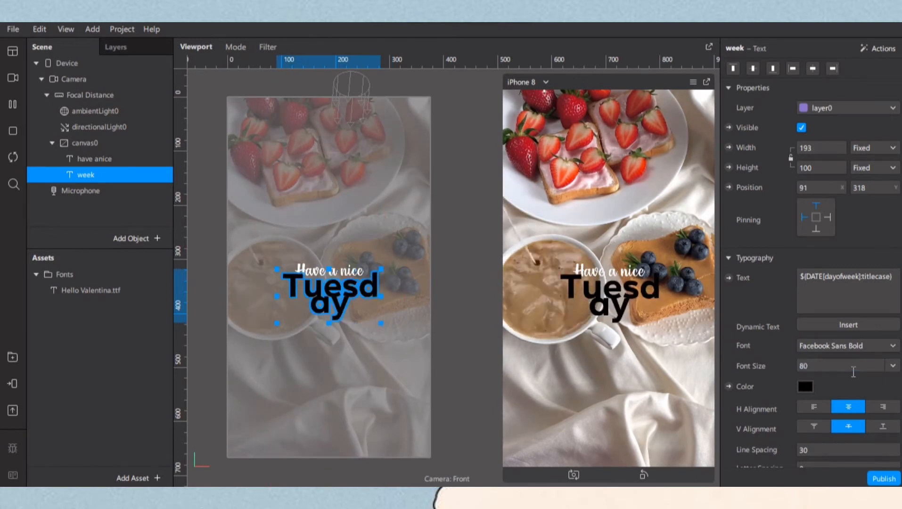
pyautogui.moveTo(381, 296); pyautogui.dragTo(345, 301)
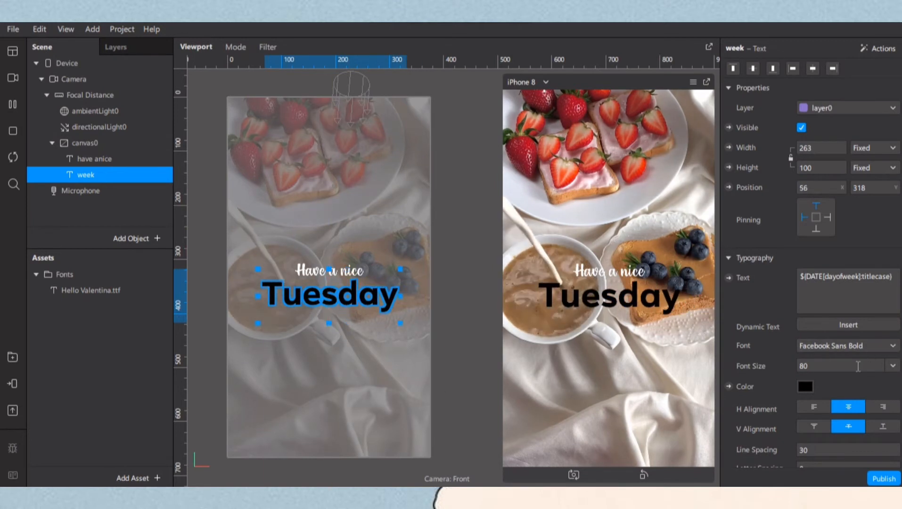
pyautogui.scroll(-4, 813, 381)
# Add a third 2D text to canvas0, name it "time" and place it below the day of the week.
pyautogui.click(142, 142)
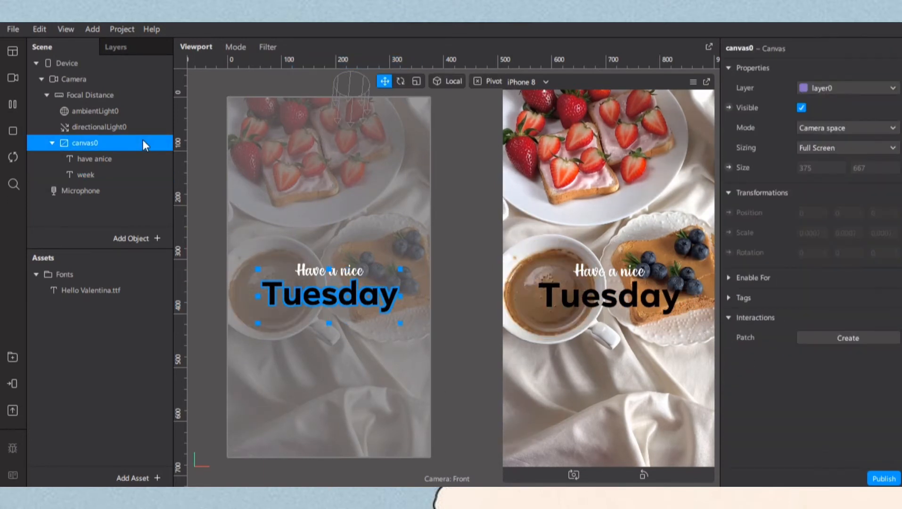
pyautogui.rightClick(142, 141)
pyautogui.moveTo(164, 151)
pyautogui.click(278, 338)
pyautogui.doubleClick(100, 192)
pyautogui.write('time')
pyautogui.press('Return')
pyautogui.moveTo(266, 128); pyautogui.dragTo(368, 340)
# Replace the time text's default content with the dynamic Time (Short) value.
pyautogui.click(829, 286)
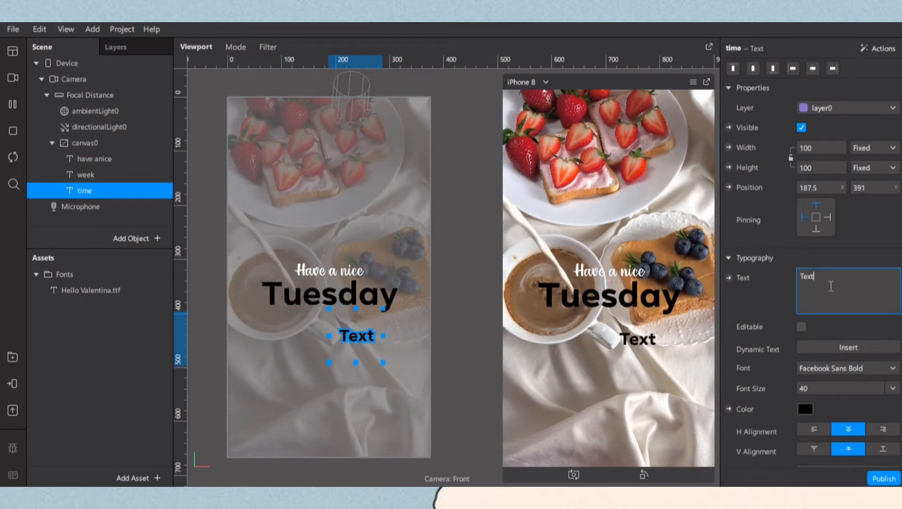
pyautogui.press('BackSpace')
pyautogui.press('BackSpace')
pyautogui.press('BackSpace')
pyautogui.press('BackSpace')
pyautogui.click(832, 349)
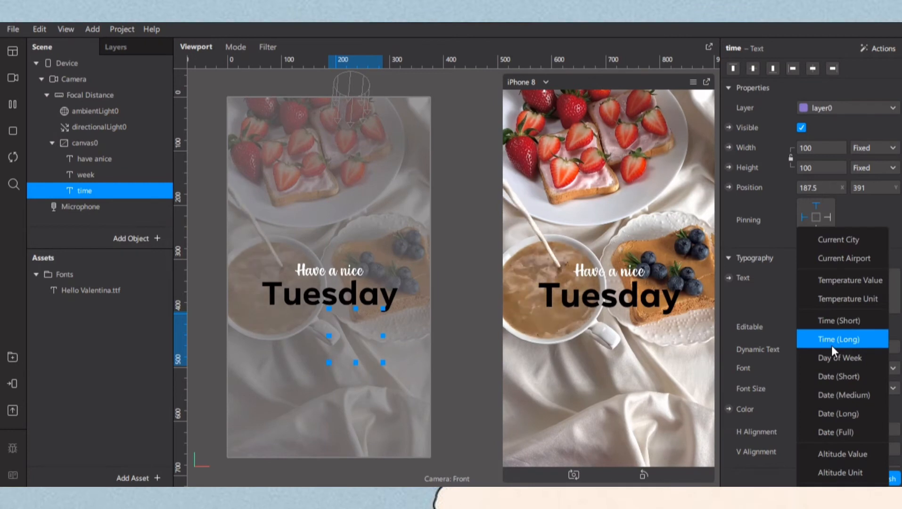
pyautogui.click(846, 324)
# Set the time text's color to a dark blue by darkening the basic blue #0000ff.
pyautogui.click(805, 386)
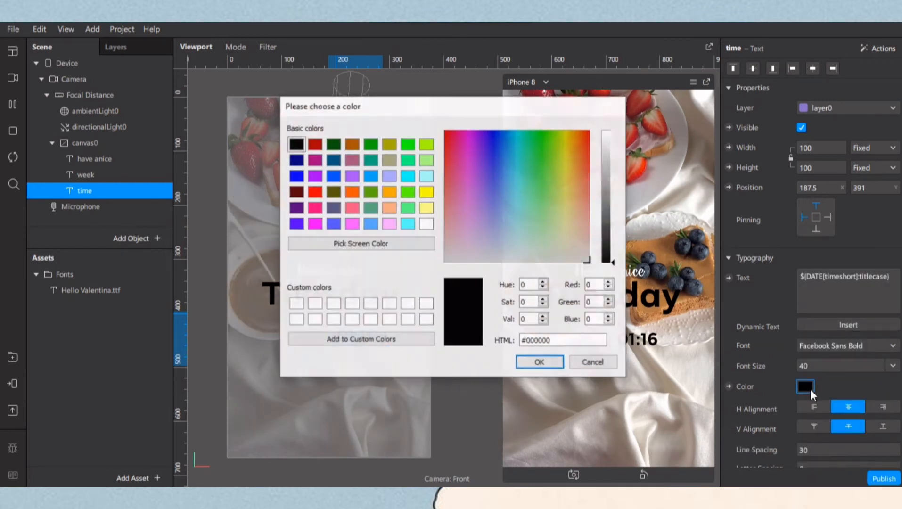
pyautogui.moveTo(579, 112); pyautogui.dragTo(372, 125)
pyautogui.click(90, 186)
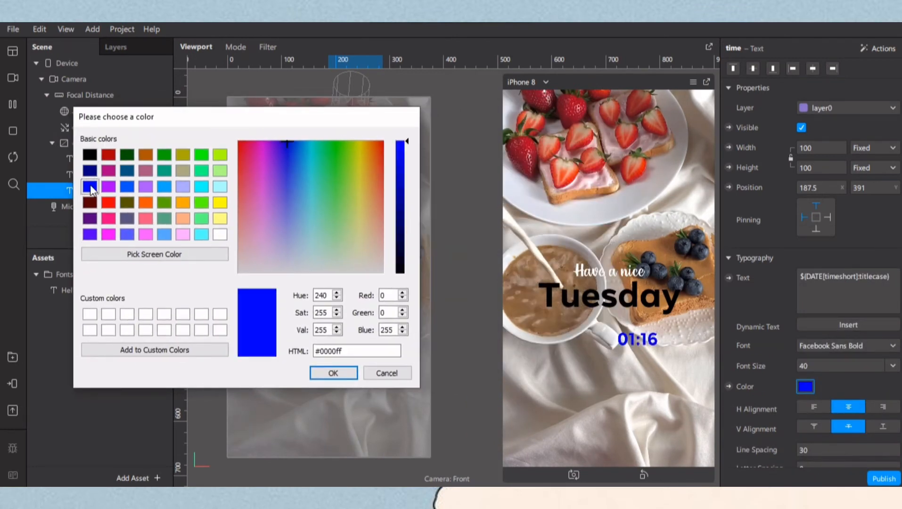
pyautogui.moveTo(409, 155); pyautogui.dragTo(407, 234)
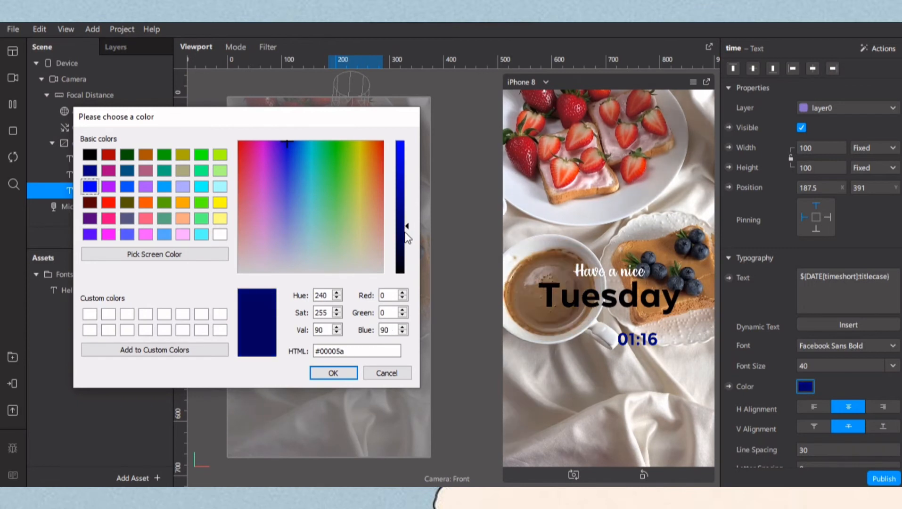
pyautogui.click(127, 188)
pyautogui.click(90, 187)
pyautogui.moveTo(405, 158)
pyautogui.mouseDown()
pyautogui.moveTo(405, 217)
pyautogui.moveTo(405, 208)
pyautogui.mouseUp()
pyautogui.click(344, 377)
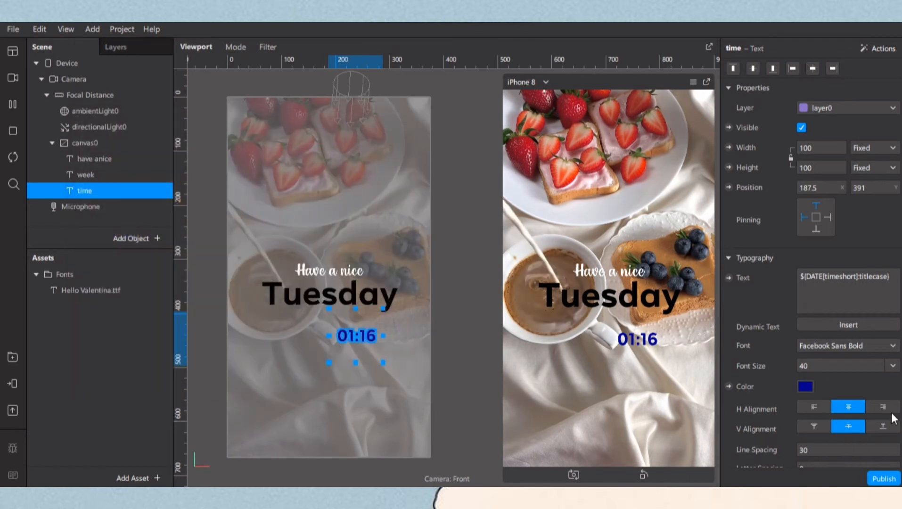
# Try different fonts on the time text and set it to Facebook Stencil Regular.
pyautogui.click(835, 346)
pyautogui.click(839, 385)
pyautogui.click(848, 348)
pyautogui.click(870, 438)
pyautogui.click(839, 345)
pyautogui.click(855, 465)
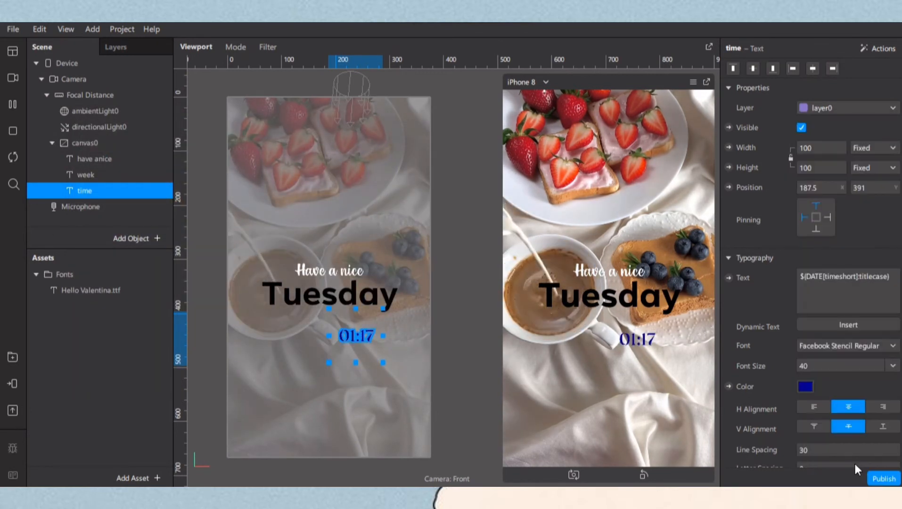
# Set the week text's color to the bright red basic color (hue 0, saturation 255, value 255).
pyautogui.click(86, 175)
pyautogui.click(805, 386)
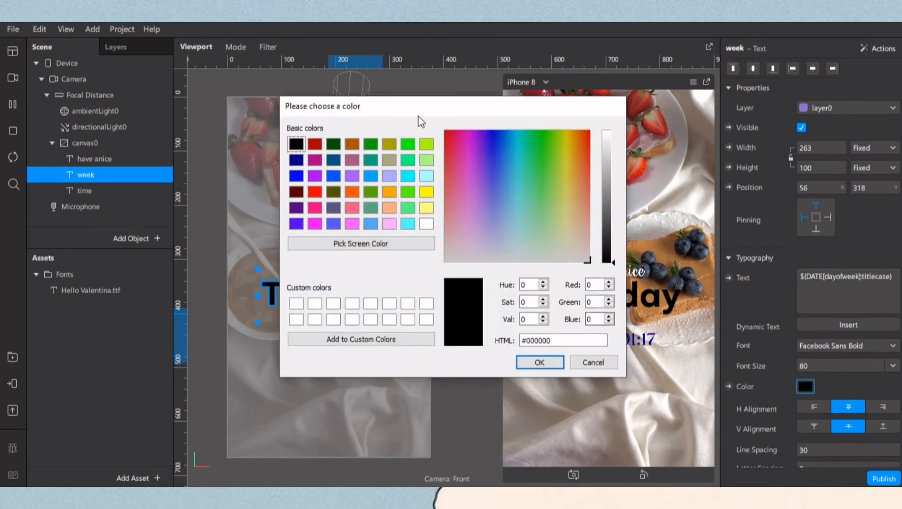
pyautogui.click(315, 192)
pyautogui.moveTo(479, 107); pyautogui.dragTo(324, 206)
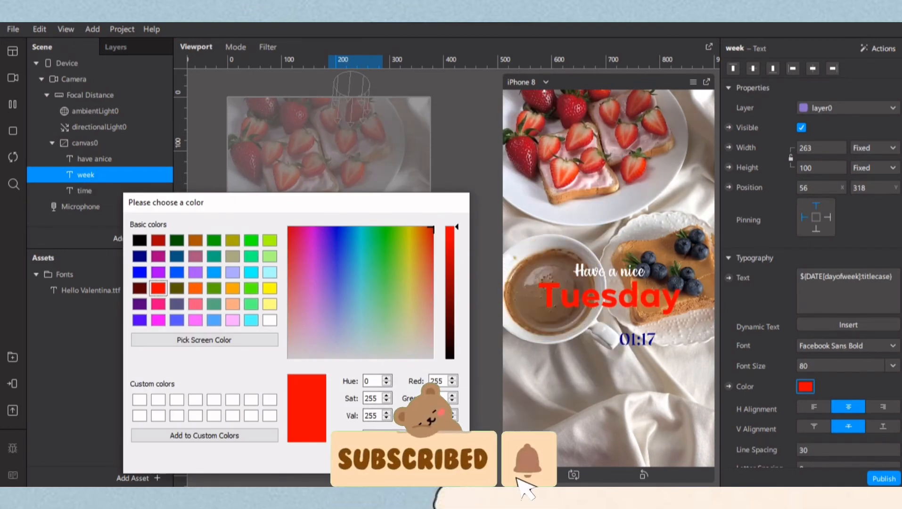
pyautogui.press('Return')
# Try another font on the week text and set it to Facebook Stencil Regular.
pyautogui.click(839, 345)
pyautogui.click(841, 425)
pyautogui.click(848, 349)
pyautogui.click(847, 465)
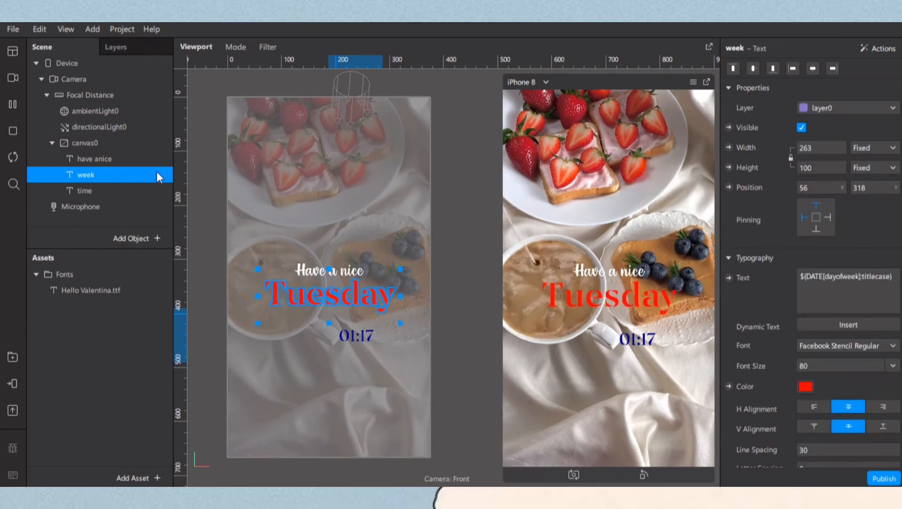
# Change the font of the "Have a nice" text to Facebook Stencil Regular.
pyautogui.click(160, 159)
pyautogui.click(858, 368)
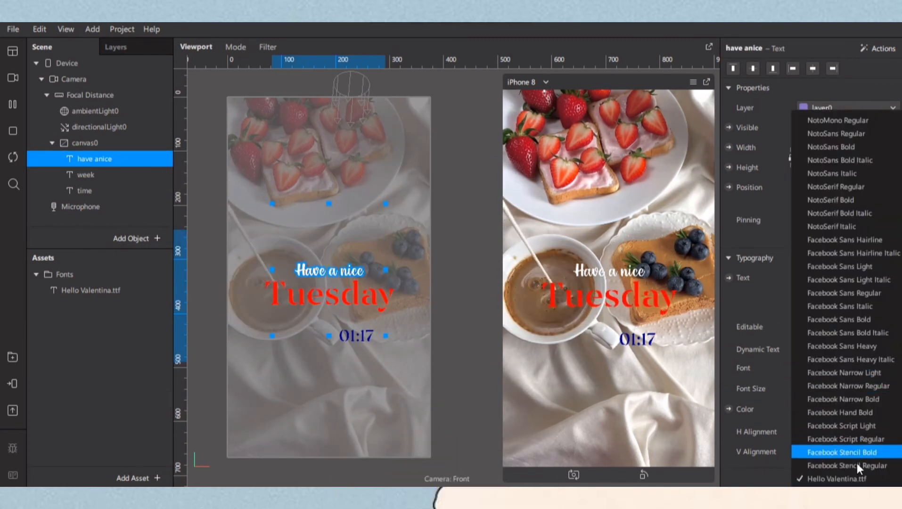
pyautogui.click(855, 454)
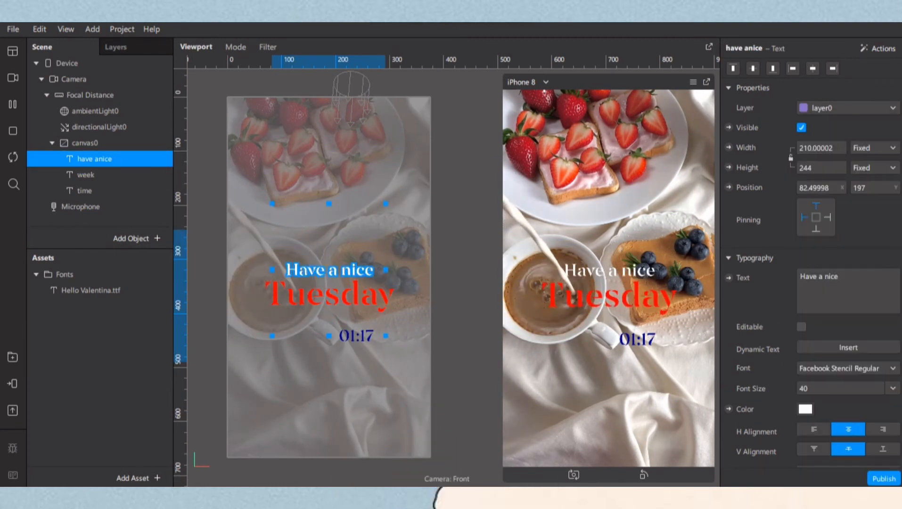
# Move all three texts together to the lower part of the canvas and nudge the week text down to Y 481.
pyautogui.keyDown('shift'); pyautogui.click(124, 187); pyautogui.keyUp('shift')
pyautogui.moveTo(351, 337); pyautogui.dragTo(350, 420)
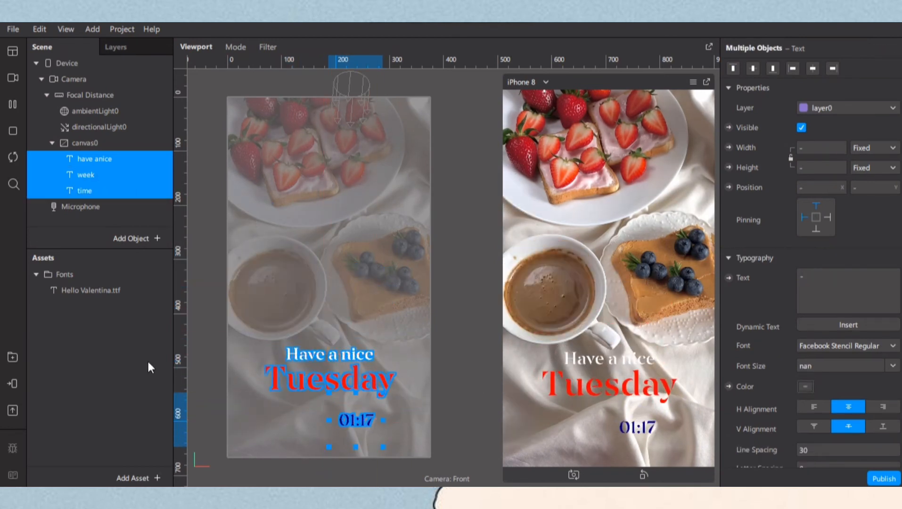
pyautogui.click(80, 177)
pyautogui.moveTo(356, 385)
pyautogui.mouseDown()
pyautogui.moveTo(343, 383)
pyautogui.moveTo(350, 387)
pyautogui.mouseUp()
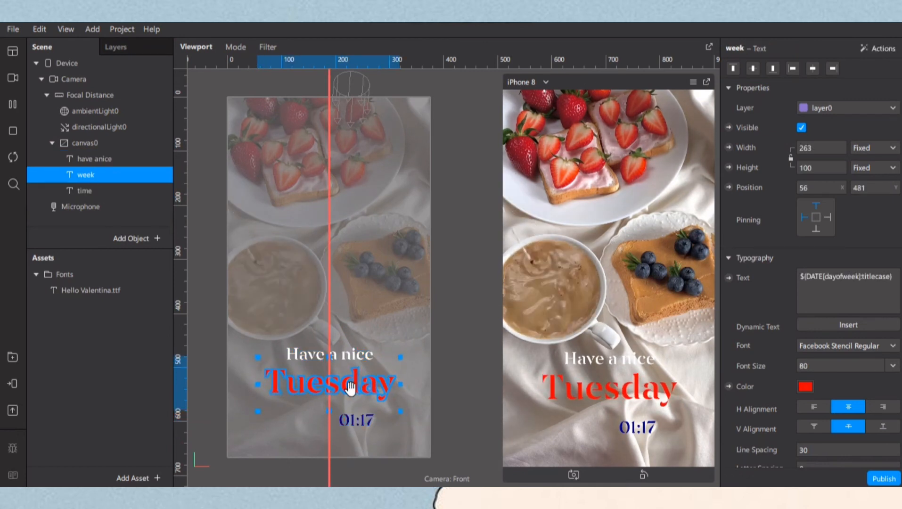
# Try font size 50 on the "Have a nice" text and settle on 45.
pyautogui.click(155, 160)
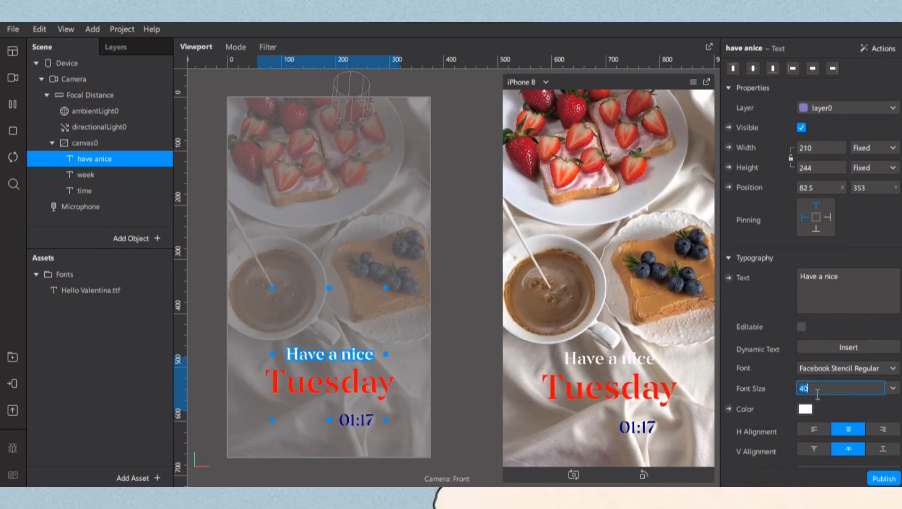
pyautogui.write('50')
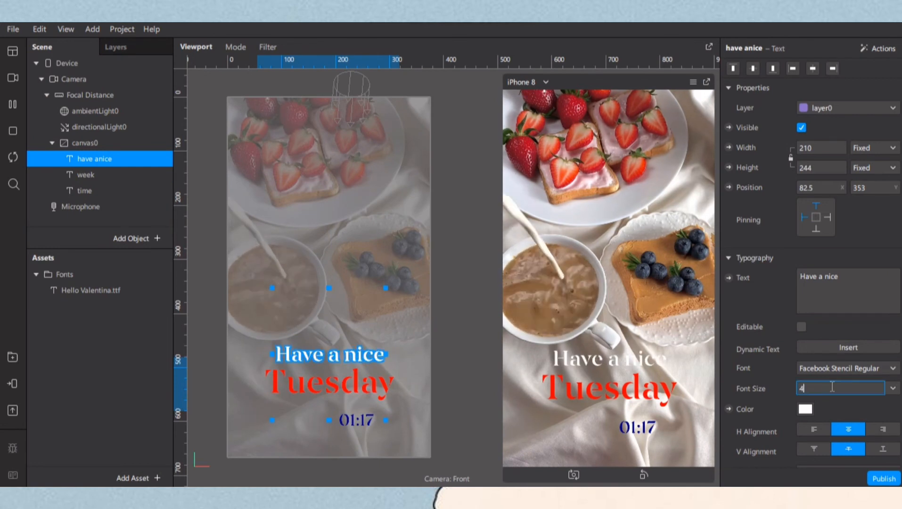
pyautogui.press('BackSpace')
pyautogui.press('BackSpace')
pyautogui.write('45')
pyautogui.press('Return')
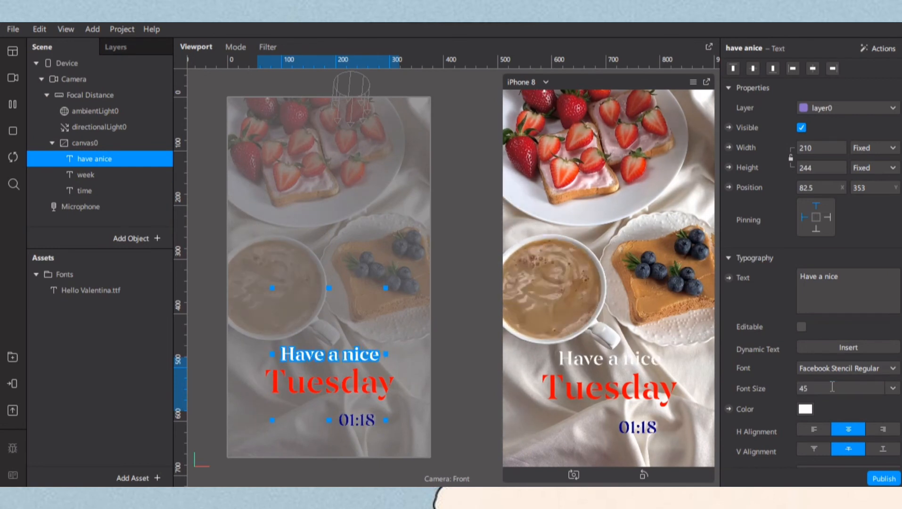
# Shift the have anice, week and time texts together slightly lower on the canvas and deselect them.
pyautogui.keyDown('shift'); pyautogui.click(105, 190); pyautogui.keyUp('shift')
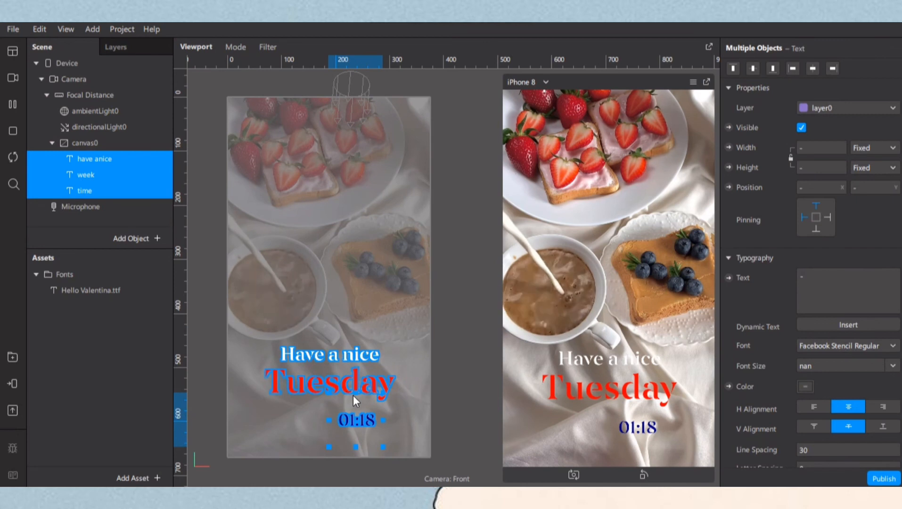
pyautogui.moveTo(347, 419); pyautogui.dragTo(346, 426)
pyautogui.click(215, 325)
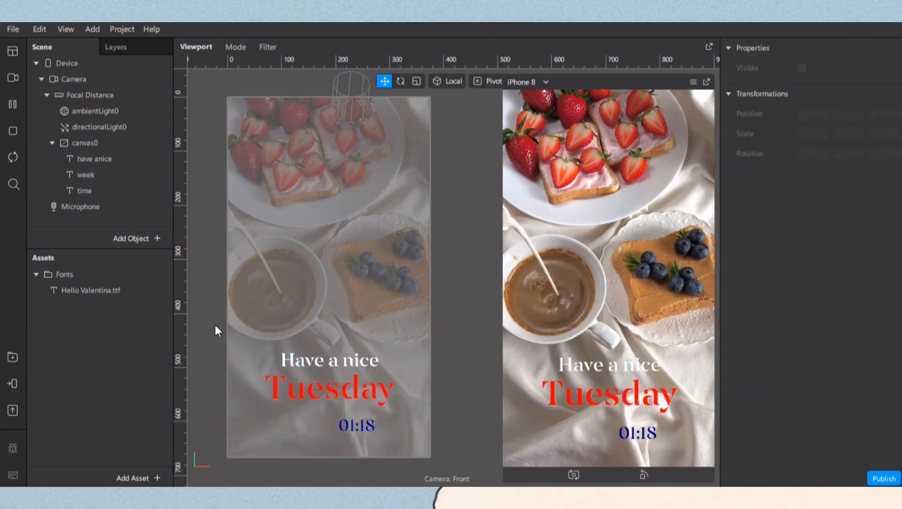
# Preview the text layout over several food and coffee simulation videos, ending on the strawberry toast and coffee clip.
pyautogui.click(13, 79)
pyautogui.scroll(-3, 123, 213)
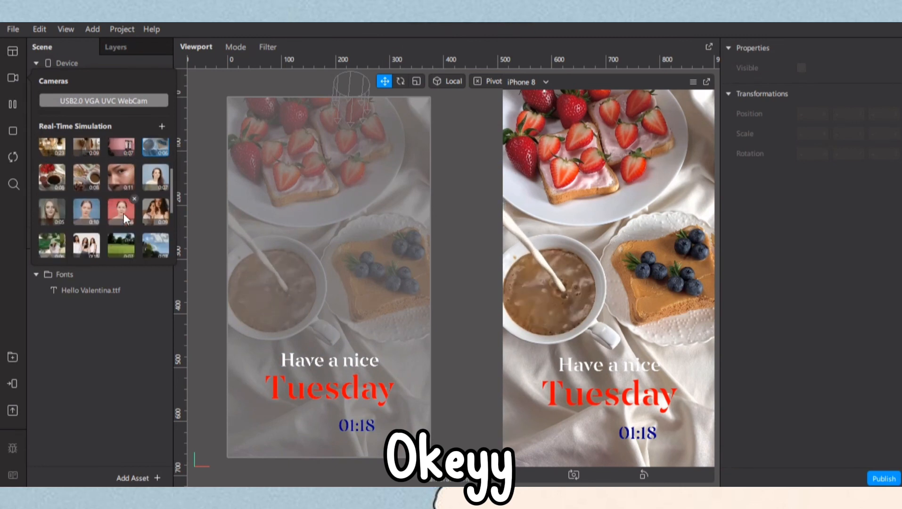
pyautogui.click(61, 167)
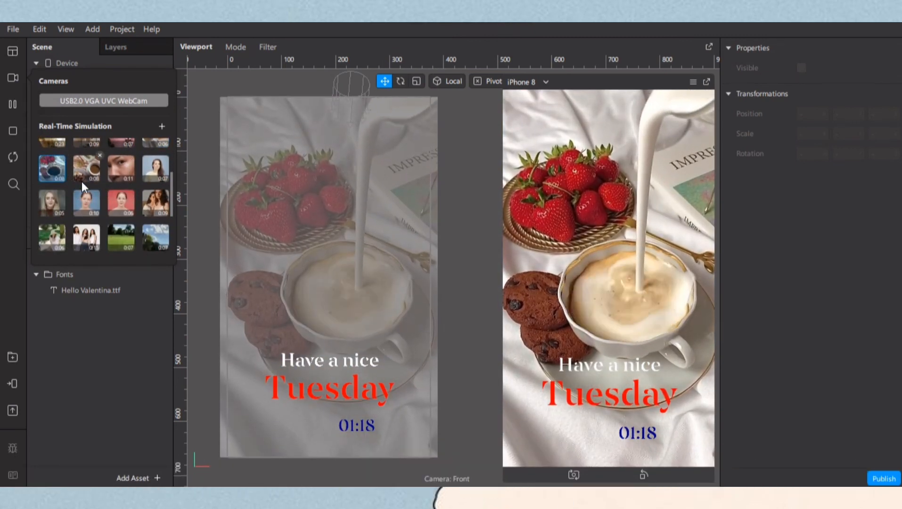
pyautogui.click(82, 181)
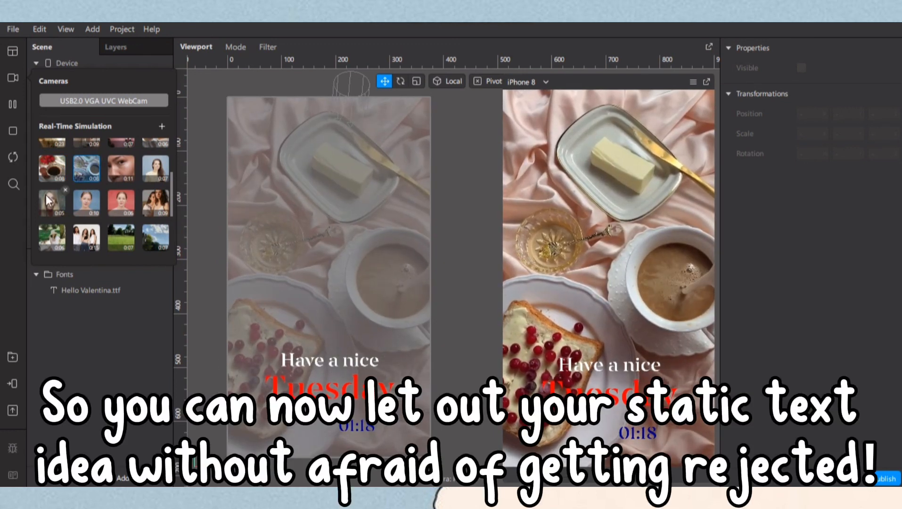
pyautogui.click(54, 165)
pyautogui.scroll(3, 121, 197)
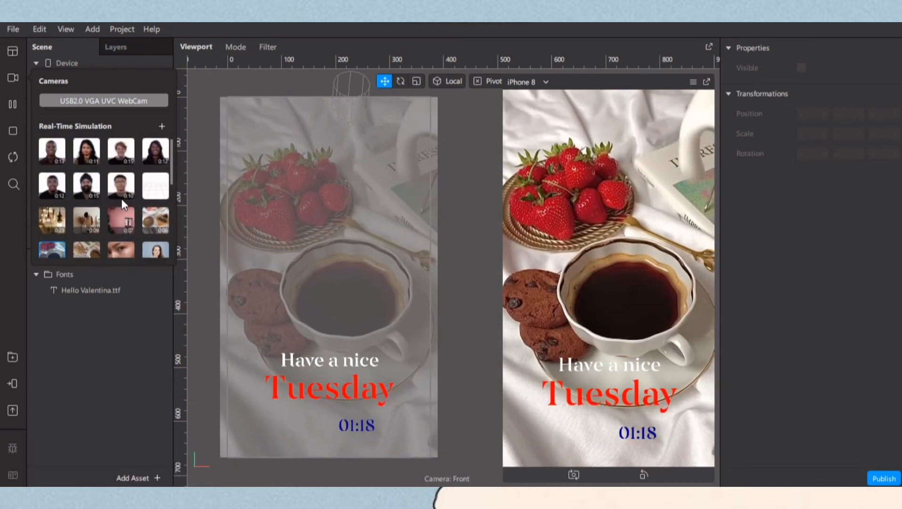
pyautogui.click(146, 233)
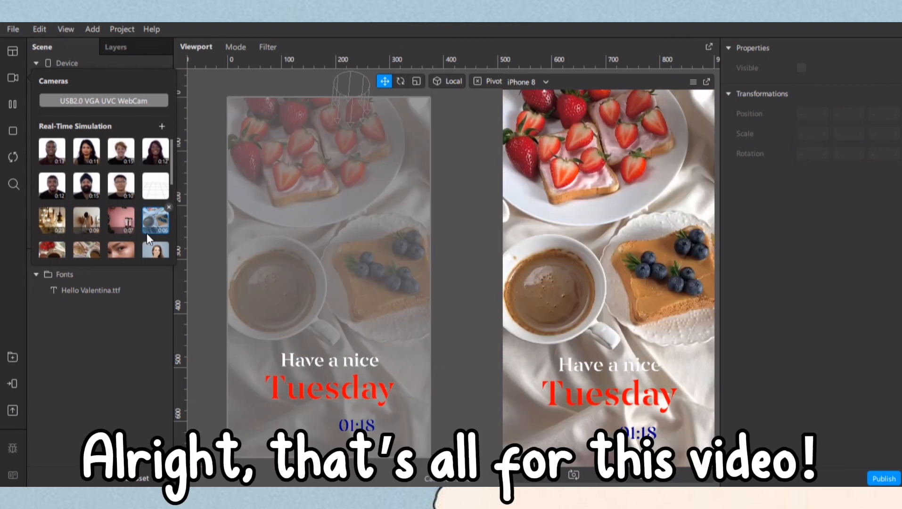
pyautogui.click(126, 408)
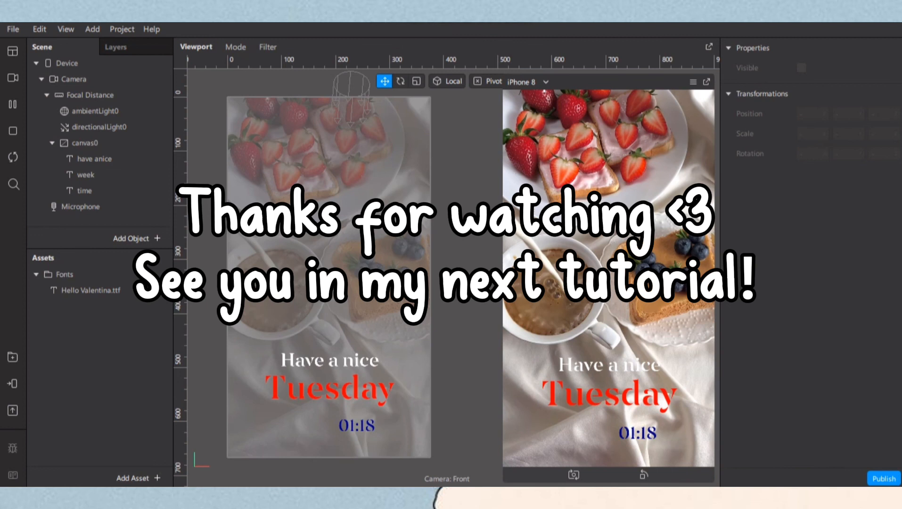